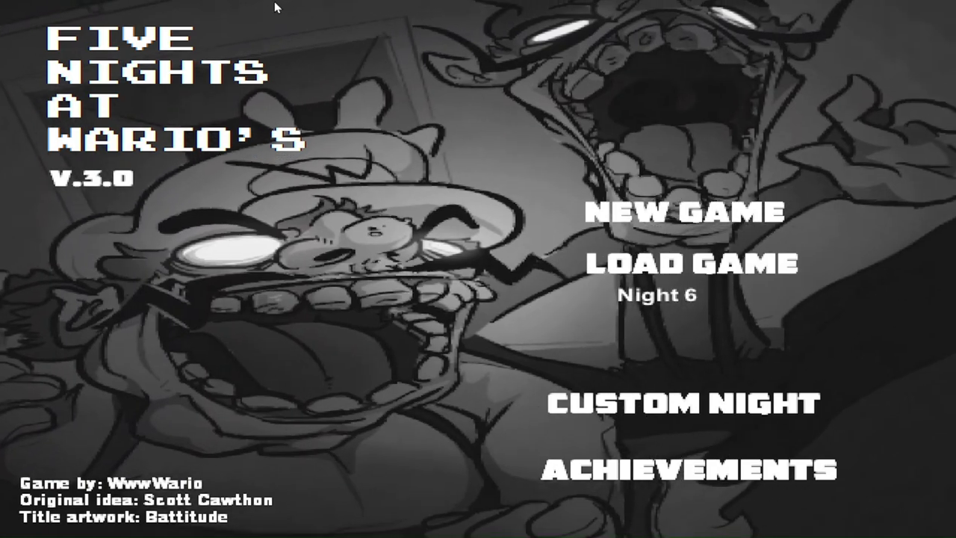
Enter Custom Night and raise Waluigi, Luigi and Wario to difficulty 20 alongside the others
{"action": "left_click", "coordinate": [683, 404]}
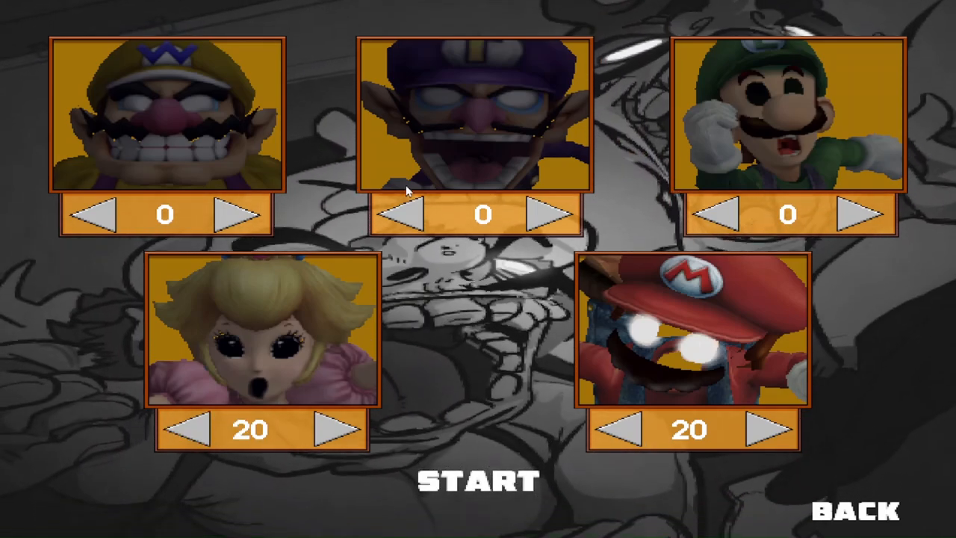
{"action": "left_click", "coordinate": [405, 215]}
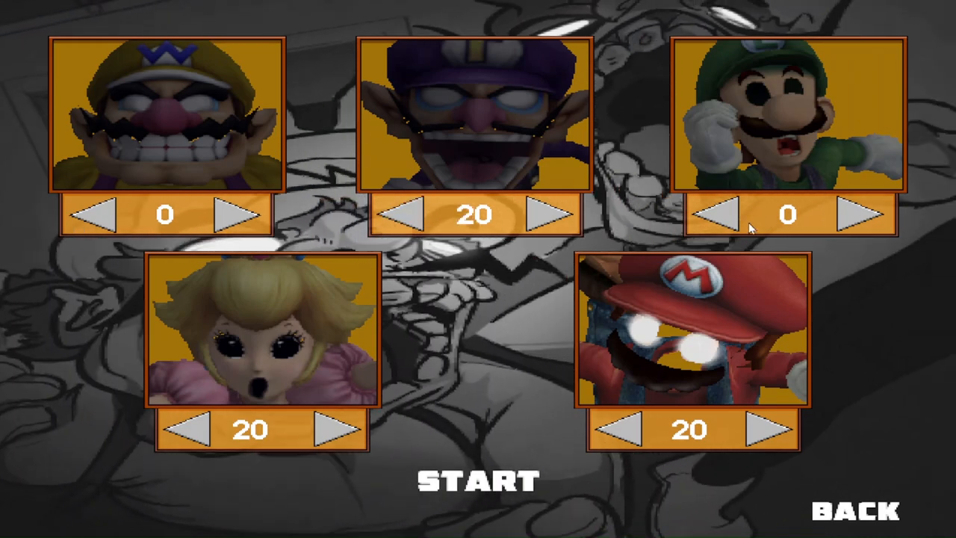
{"action": "left_click", "coordinate": [718, 215]}
{"action": "left_click", "coordinate": [93, 215]}
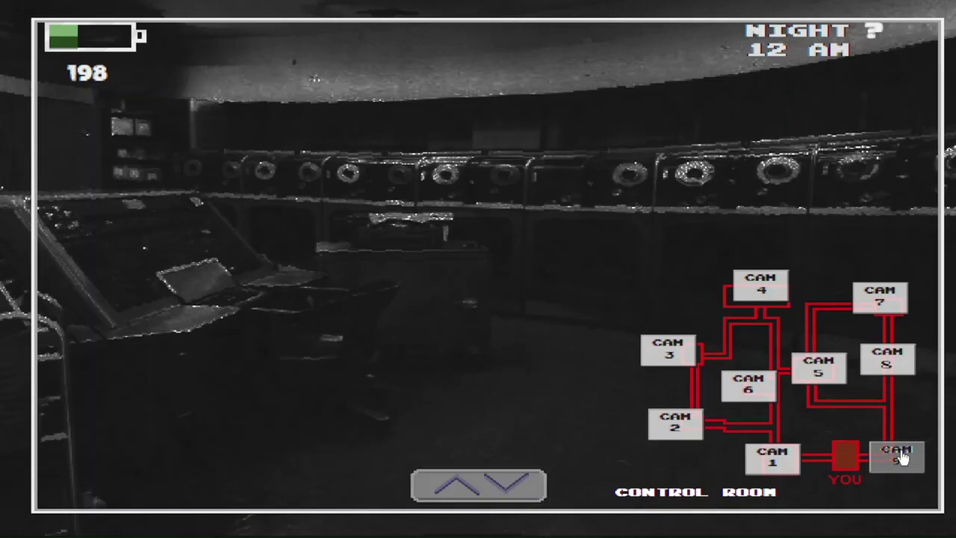
Alternate between the Office Exit and Control Room feeds to track the animatronics
{"action": "left_click", "coordinate": [901, 457]}
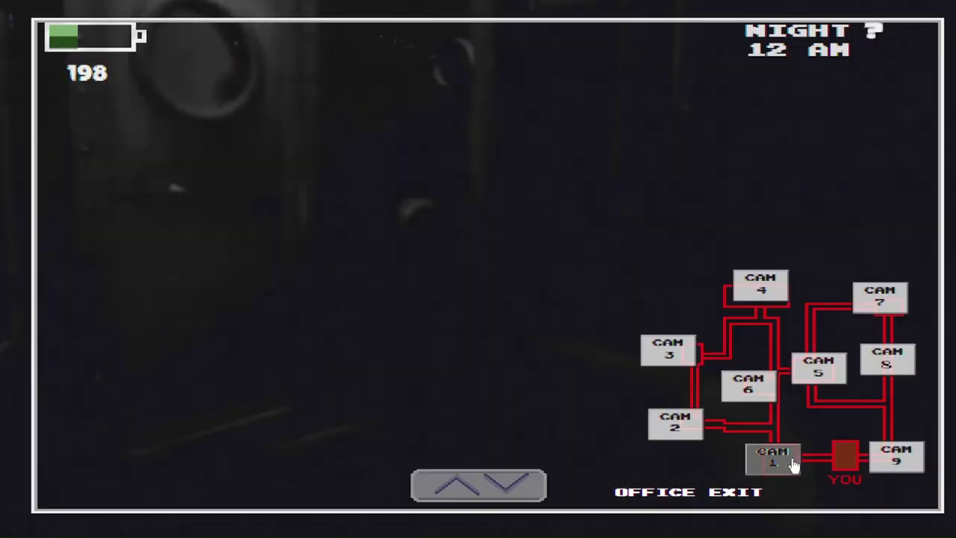
{"action": "left_click", "coordinate": [791, 457]}
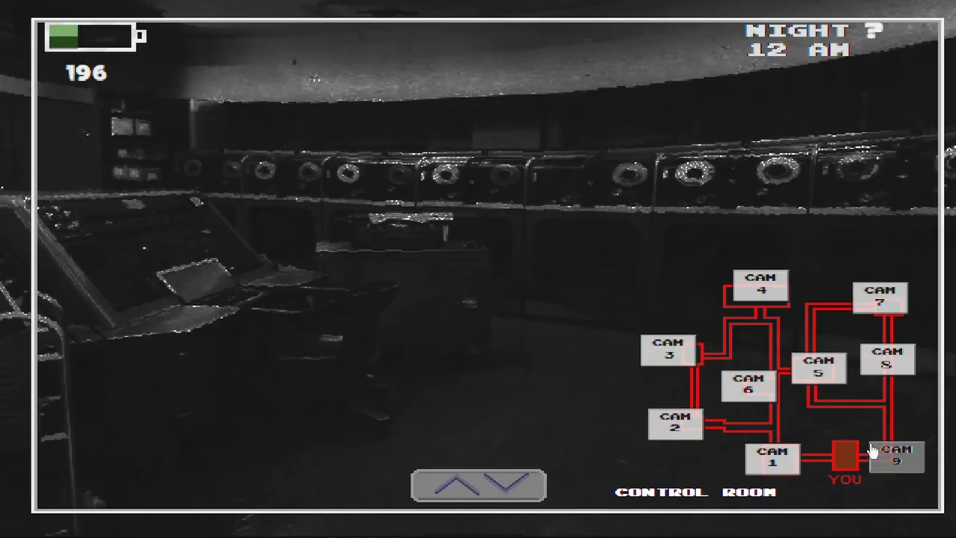
{"action": "left_click", "coordinate": [781, 460]}
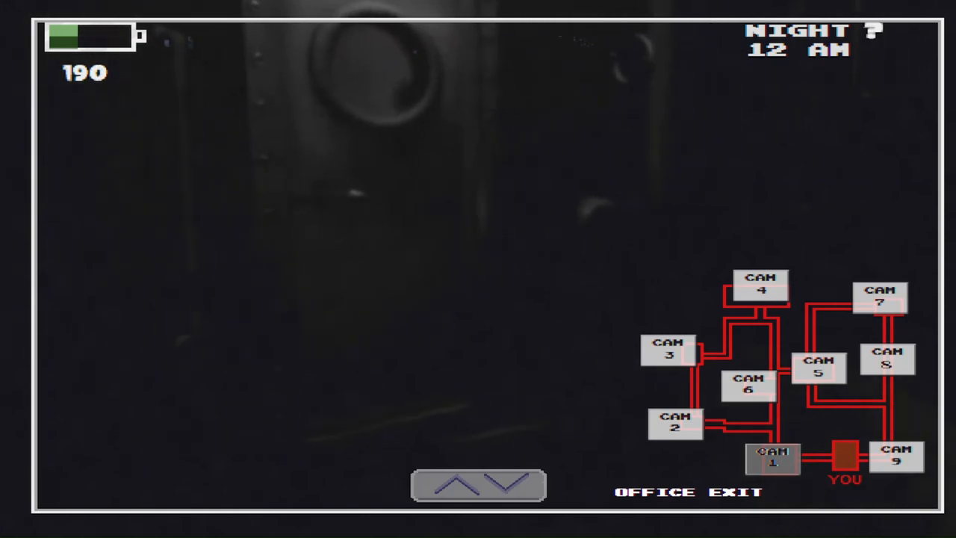
{"action": "left_click", "coordinate": [905, 467]}
{"action": "left_click", "coordinate": [893, 373]}
{"action": "left_click", "coordinate": [904, 463]}
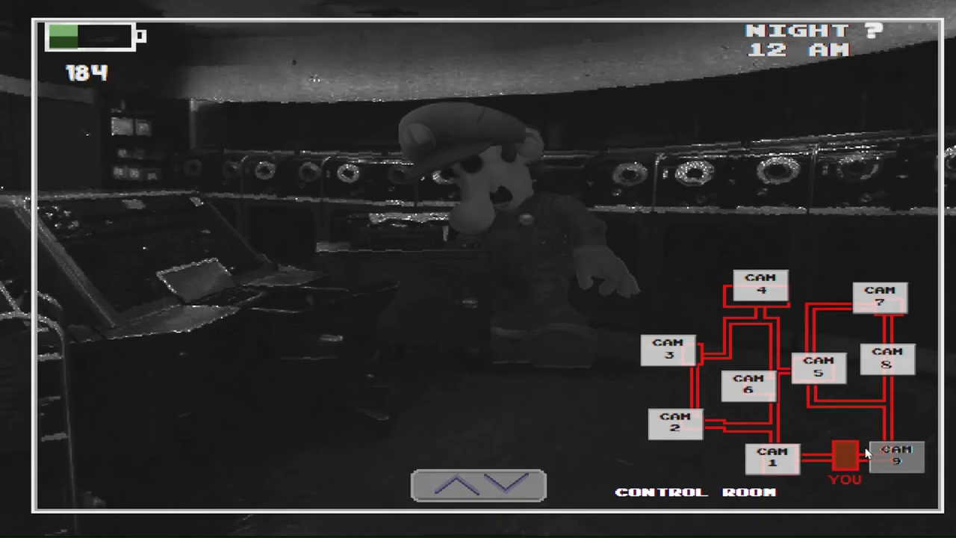
Run another Control Room / Office Exit sweep looking for a moved animatronic
{"action": "left_click", "coordinate": [777, 457]}
{"action": "left_click", "coordinate": [893, 459]}
{"action": "left_click", "coordinate": [777, 457]}
{"action": "left_click", "coordinate": [897, 460]}
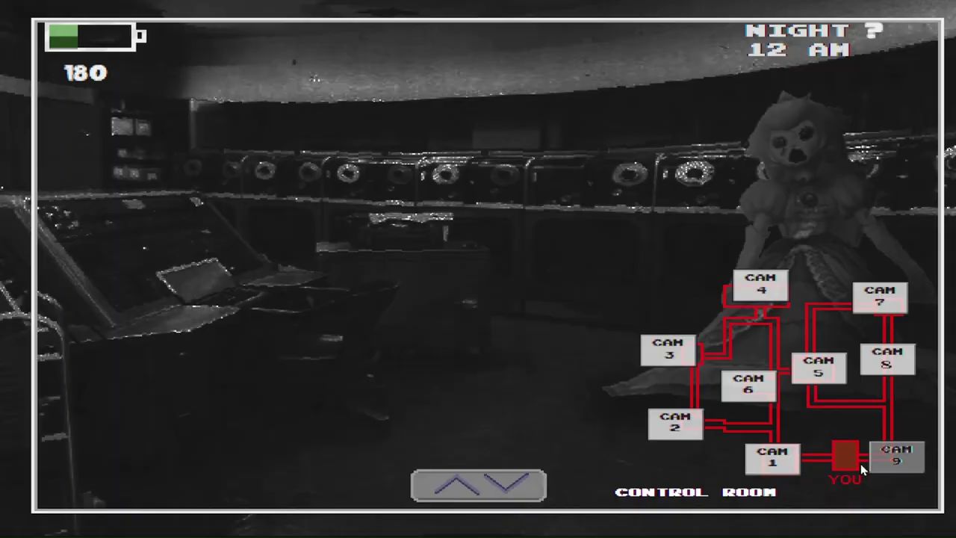
Flip the two feeds several more times, glance at Machinery, then lower the monitor
{"action": "left_click", "coordinate": [895, 458]}
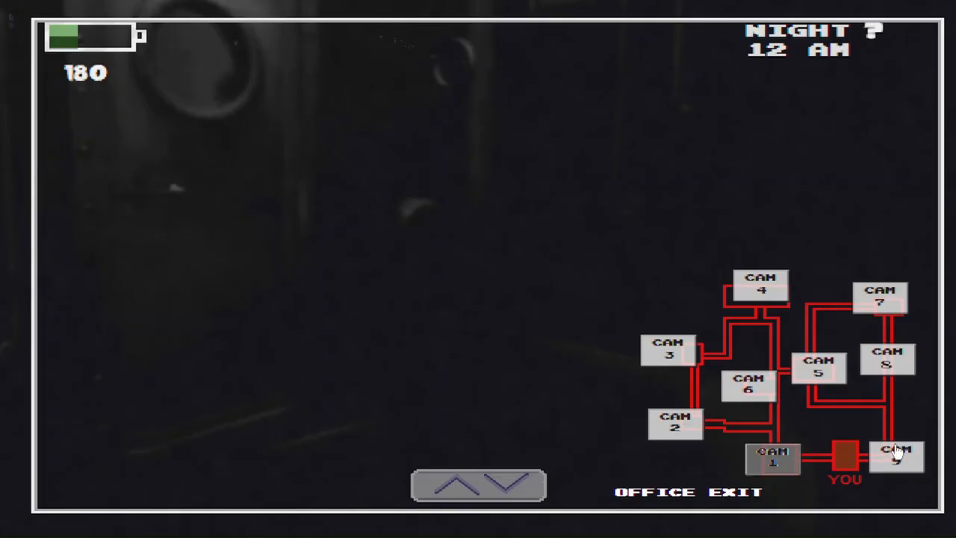
{"action": "left_click", "coordinate": [777, 457]}
{"action": "left_click", "coordinate": [895, 460]}
{"action": "left_click", "coordinate": [777, 457]}
{"action": "left_click", "coordinate": [895, 458]}
{"action": "left_click", "coordinate": [777, 457]}
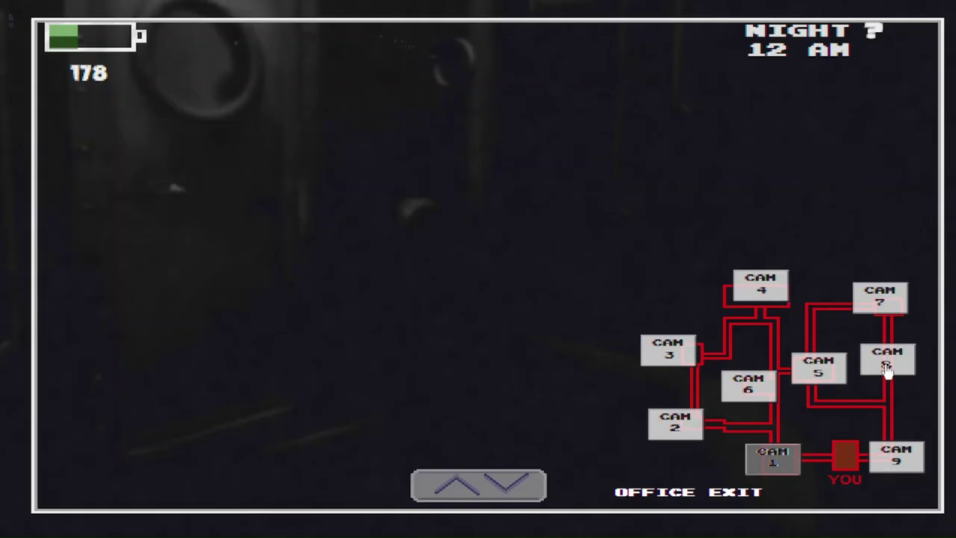
{"action": "left_click", "coordinate": [887, 367]}
{"action": "left_click", "coordinate": [777, 458]}
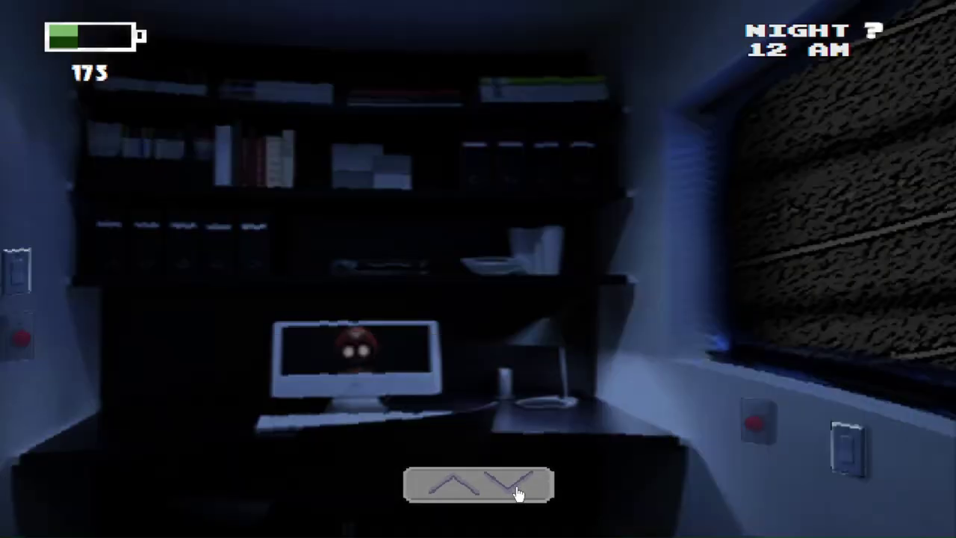
Flick the monitor up and down repeatedly to keep an eye on the office
{"action": "left_click", "coordinate": [518, 489]}
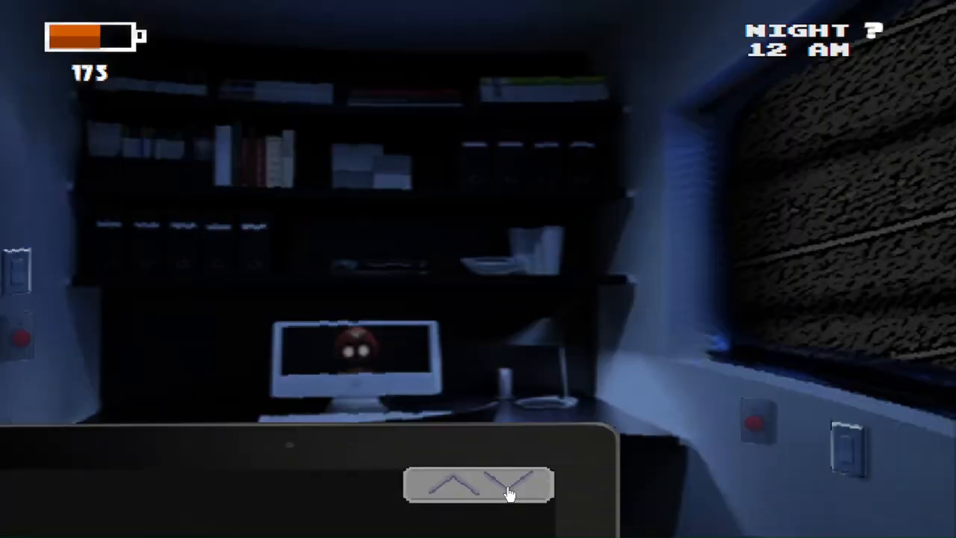
{"action": "left_click", "coordinate": [508, 492]}
{"action": "left_click", "coordinate": [508, 492]}
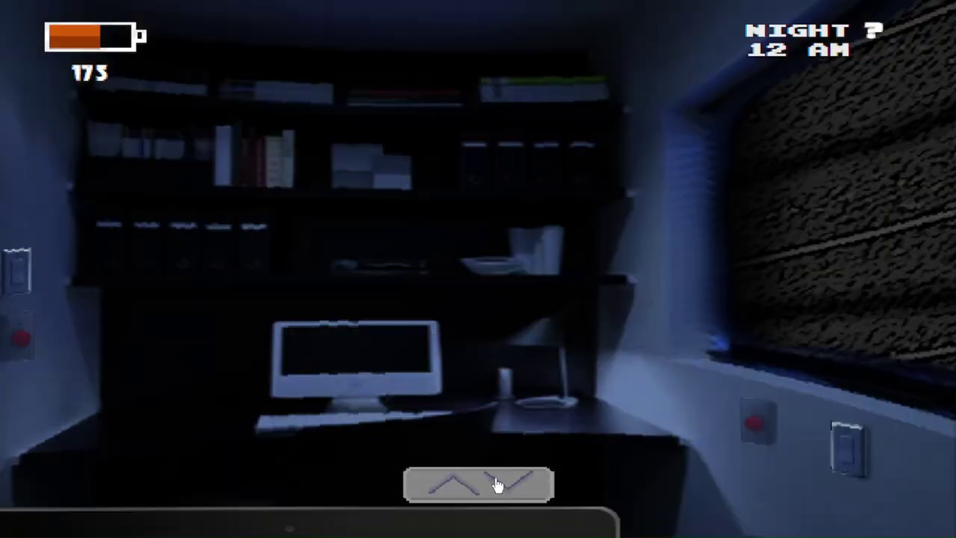
{"action": "left_click", "coordinate": [506, 489]}
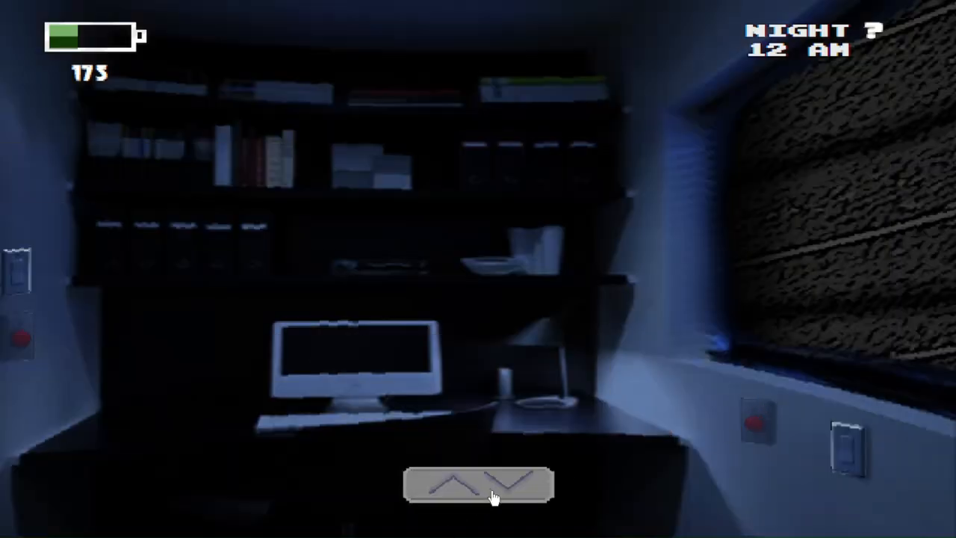
{"action": "left_click", "coordinate": [493, 497]}
{"action": "left_click", "coordinate": [486, 502]}
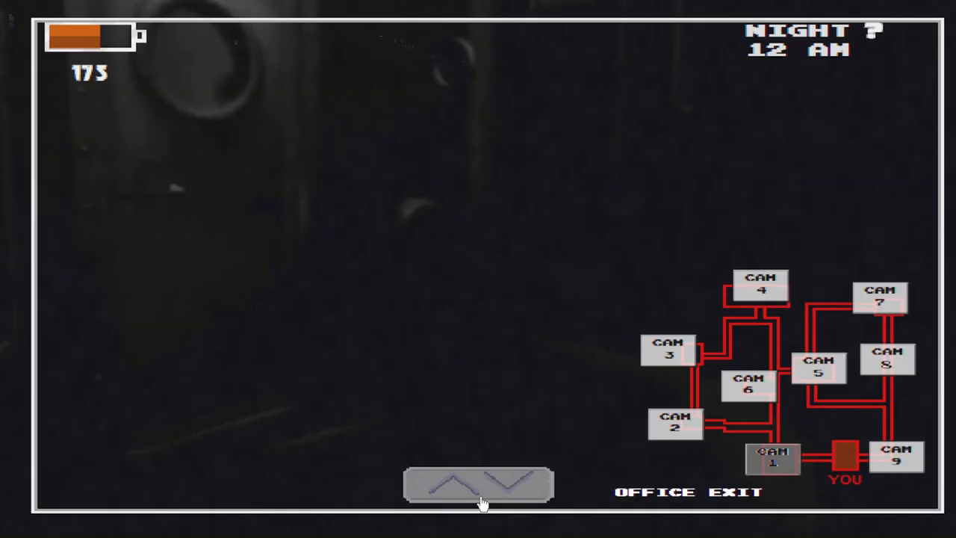
{"action": "left_click", "coordinate": [481, 496]}
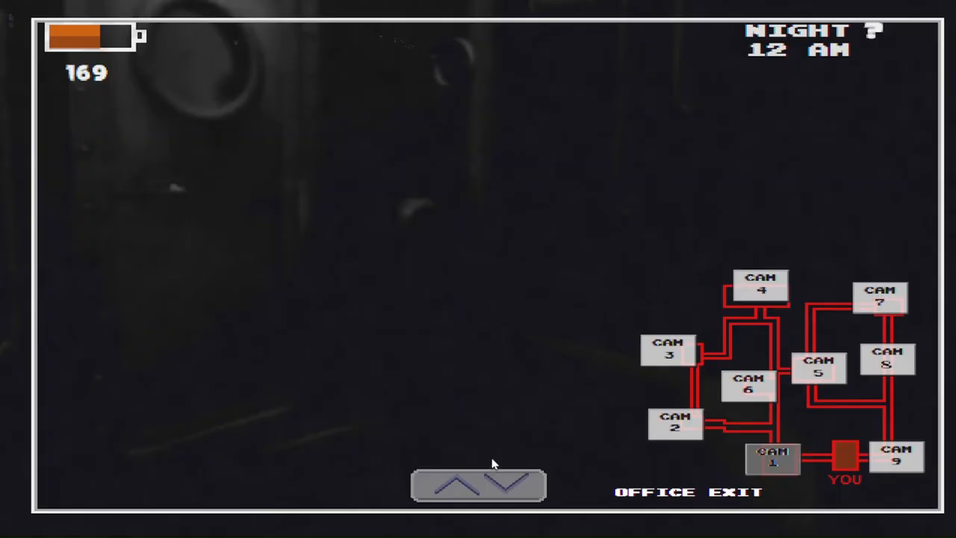
{"action": "left_click", "coordinate": [485, 486]}
{"action": "left_click", "coordinate": [479, 493]}
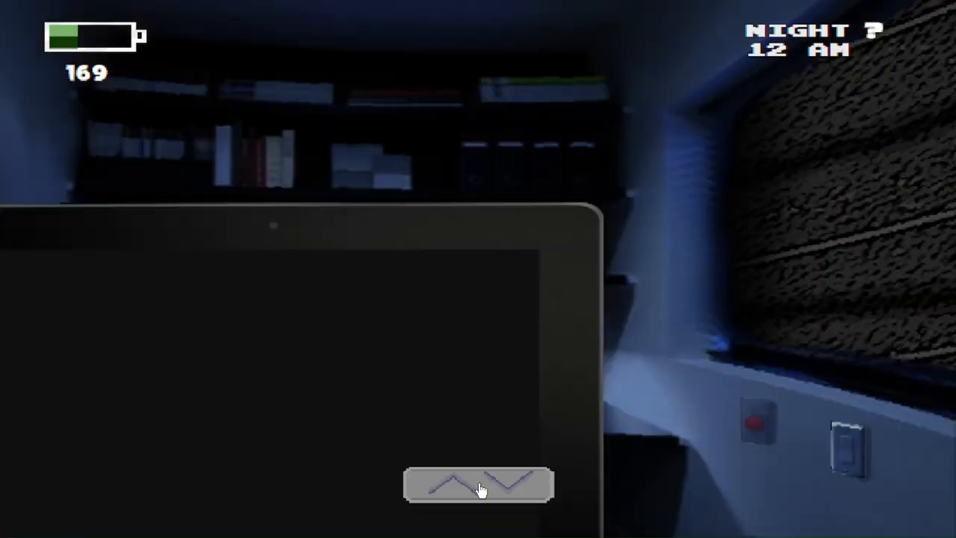
{"action": "left_click", "coordinate": [461, 500]}
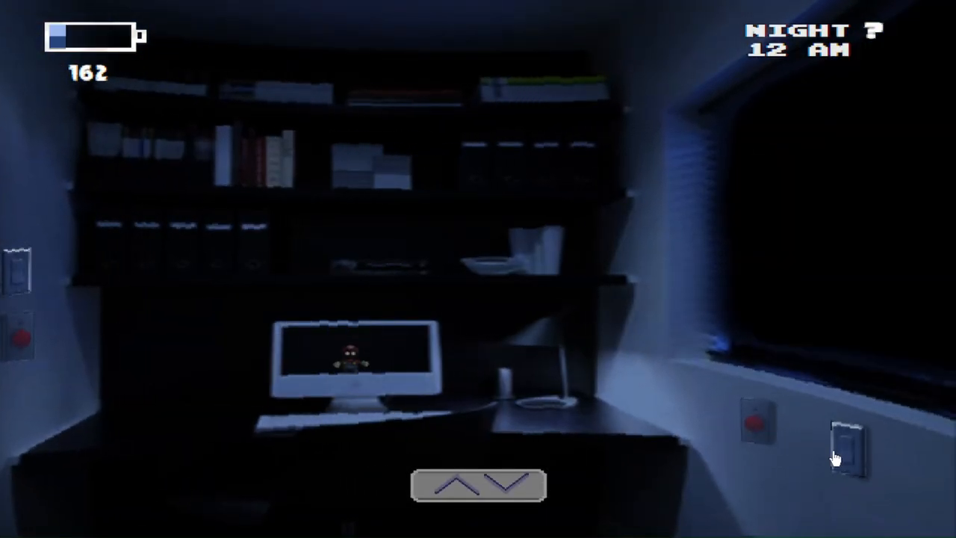
Raise the monitor and flip between the Control Room and Office Exit feeds
{"action": "left_click", "coordinate": [435, 496]}
{"action": "left_click", "coordinate": [904, 457]}
{"action": "left_click", "coordinate": [874, 366]}
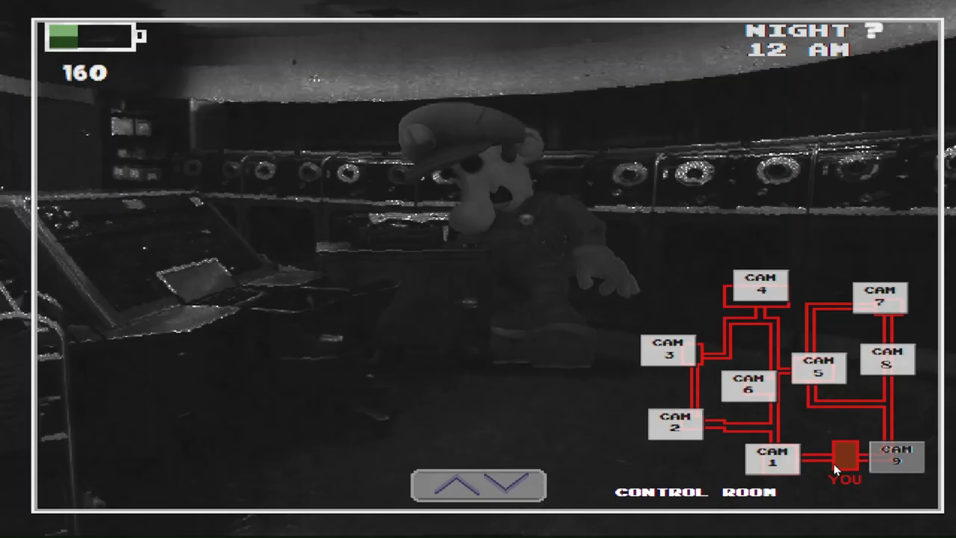
{"action": "left_click", "coordinate": [777, 459]}
{"action": "left_click", "coordinate": [899, 458]}
{"action": "left_click", "coordinate": [792, 459]}
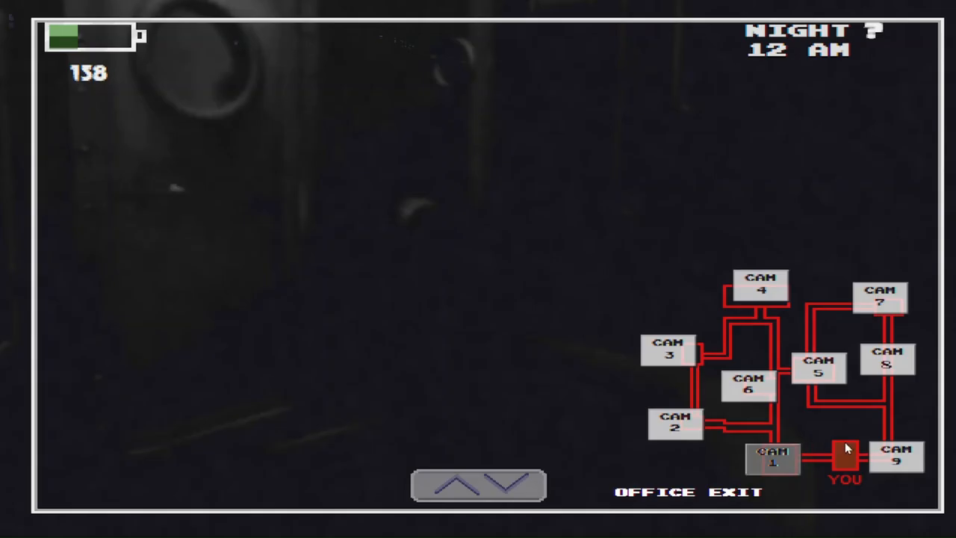
{"action": "left_click", "coordinate": [899, 472]}
Drop to the office, then check Freezing Room and Machinery as 1 AM arrives
{"action": "left_click", "coordinate": [478, 485]}
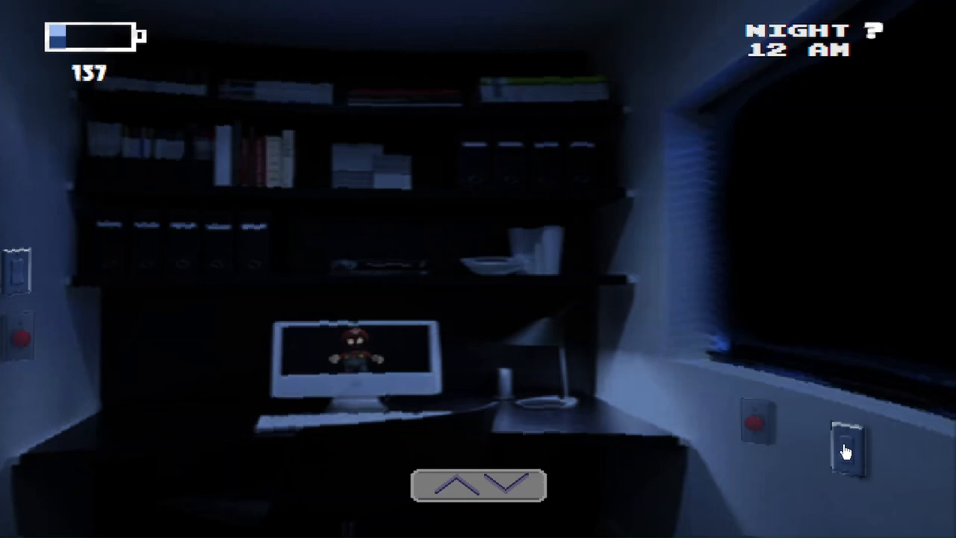
{"action": "left_click", "coordinate": [520, 491]}
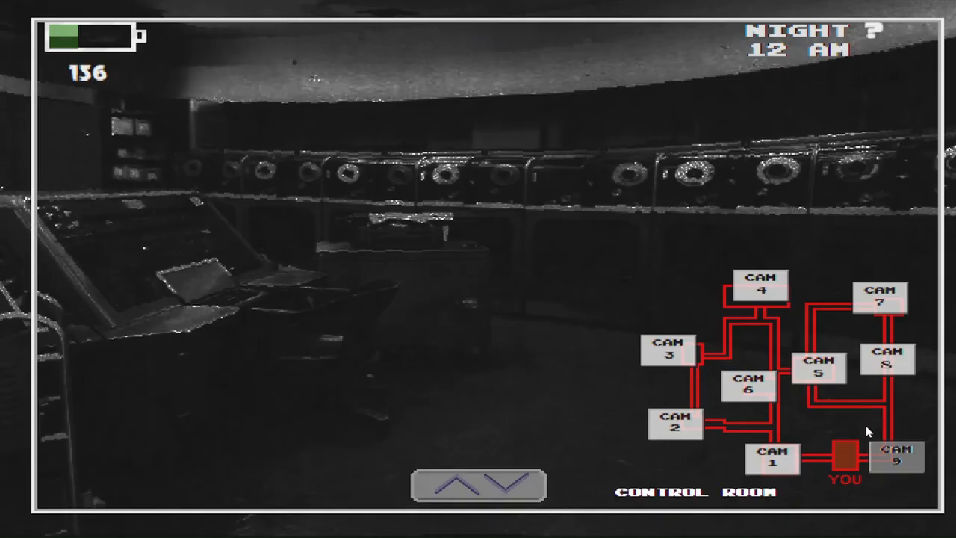
{"action": "left_click", "coordinate": [676, 426]}
{"action": "left_click", "coordinate": [896, 458]}
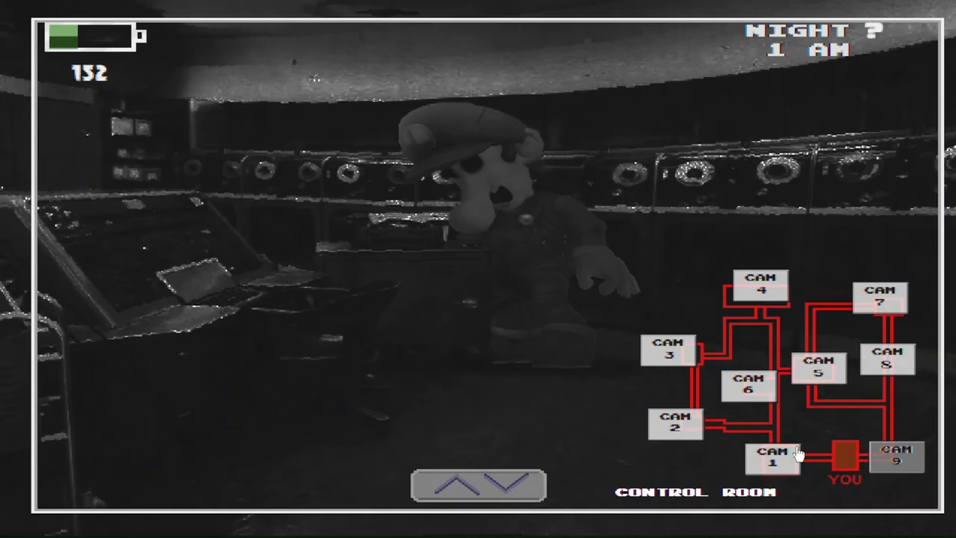
Flip between the Office Exit and Control Room feeds to watch for movement
{"action": "left_click", "coordinate": [777, 457]}
{"action": "left_click", "coordinate": [892, 457]}
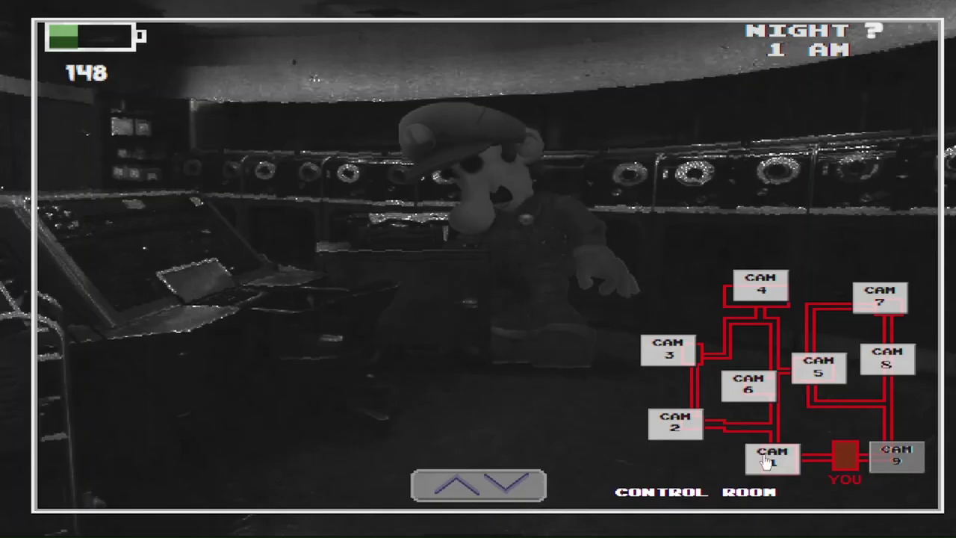
{"action": "left_click", "coordinate": [768, 461]}
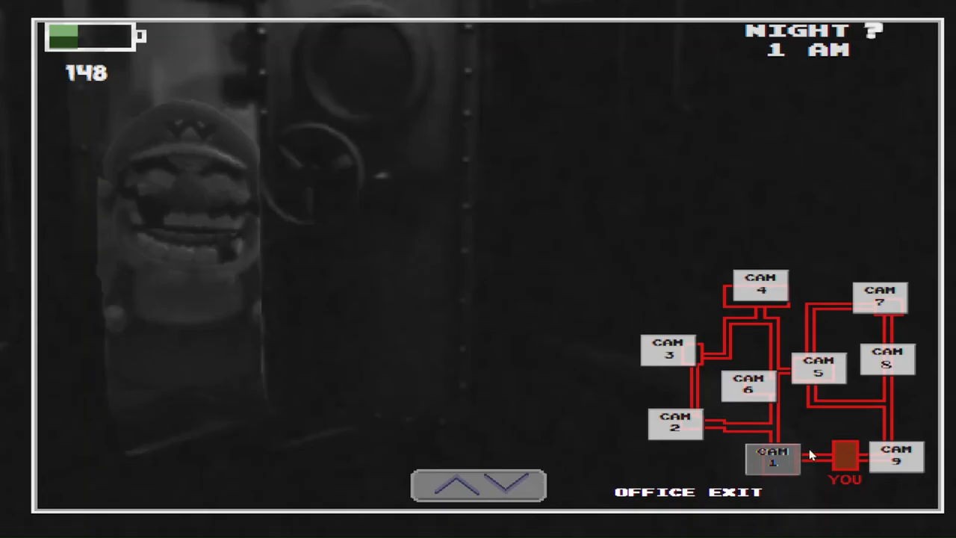
{"action": "left_click", "coordinate": [892, 457]}
{"action": "left_click", "coordinate": [774, 457]}
{"action": "left_click", "coordinate": [893, 457]}
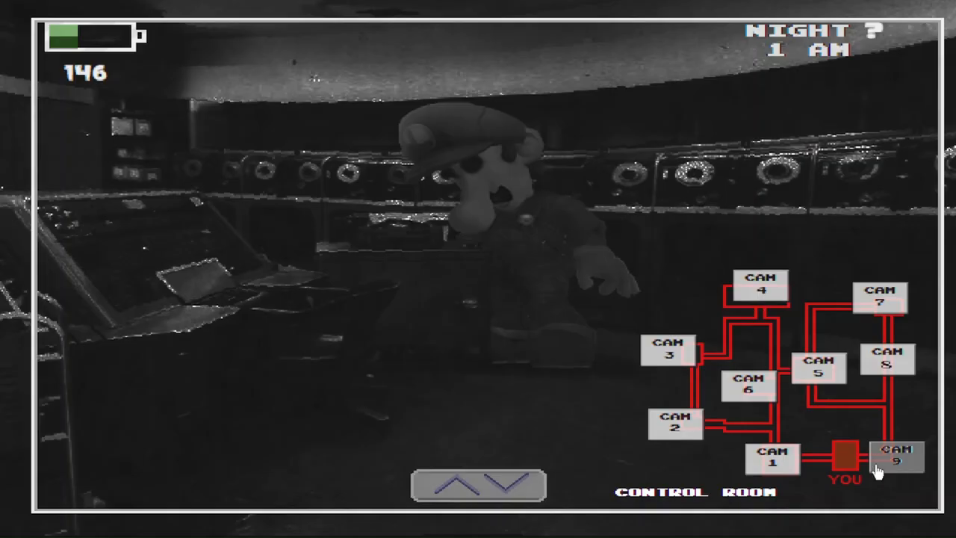
{"action": "left_click", "coordinate": [773, 457]}
{"action": "left_click", "coordinate": [893, 458]}
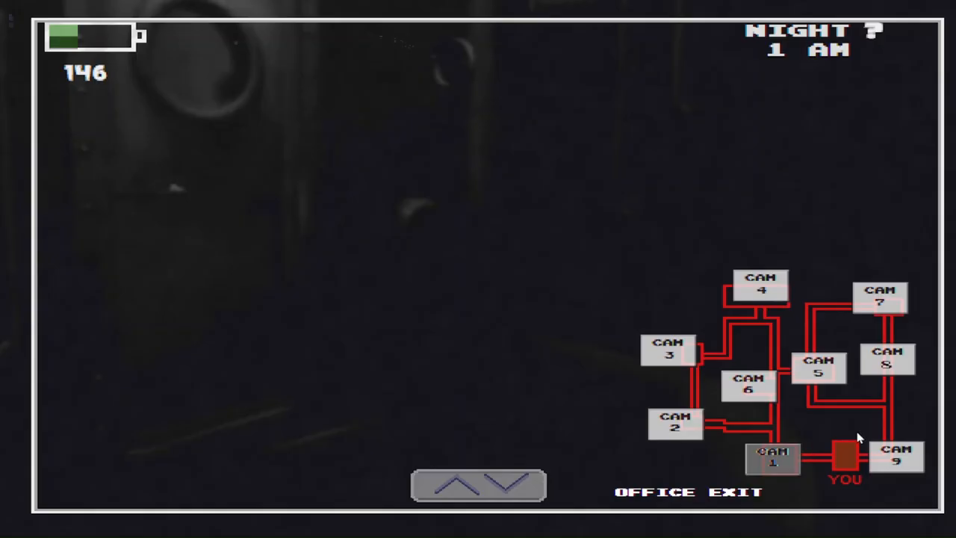
Check the Corridor and Machinery feeds for approaching animatronics
{"action": "left_click", "coordinate": [893, 457]}
{"action": "left_click", "coordinate": [888, 361]}
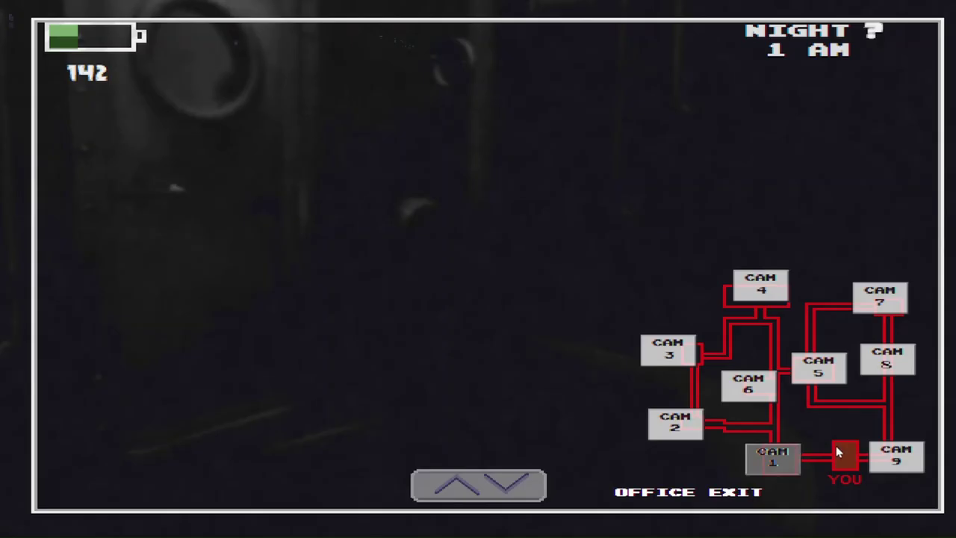
{"action": "left_click", "coordinate": [895, 457]}
{"action": "left_click", "coordinate": [820, 370]}
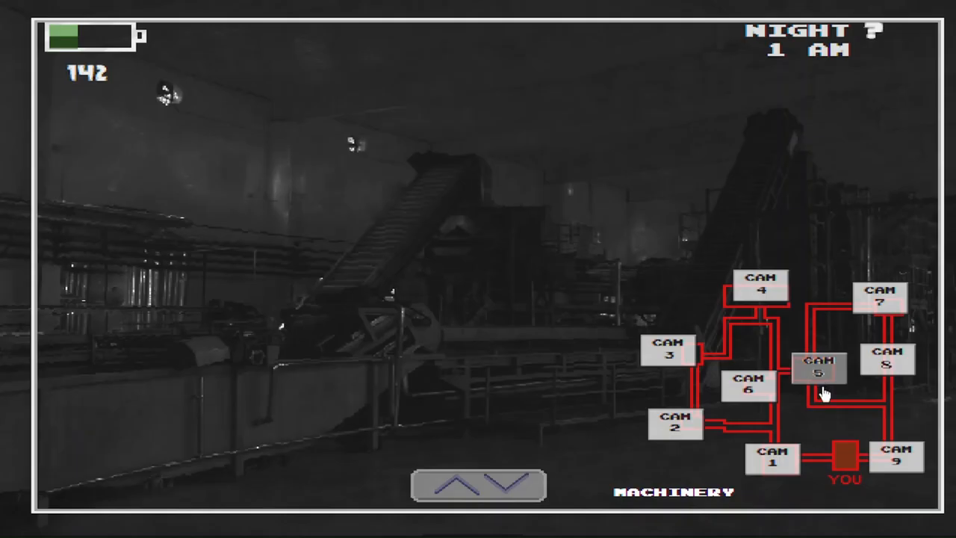
Lower the cameras, flash the monitor so Mario leaves, and light the left doorway
{"action": "left_click", "coordinate": [889, 457]}
{"action": "left_click", "coordinate": [523, 486]}
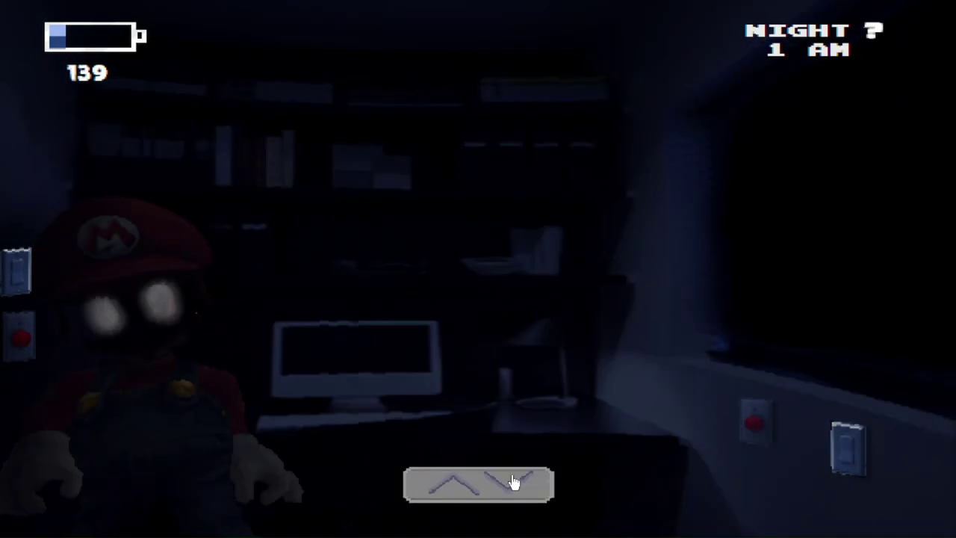
{"action": "left_click", "coordinate": [523, 486]}
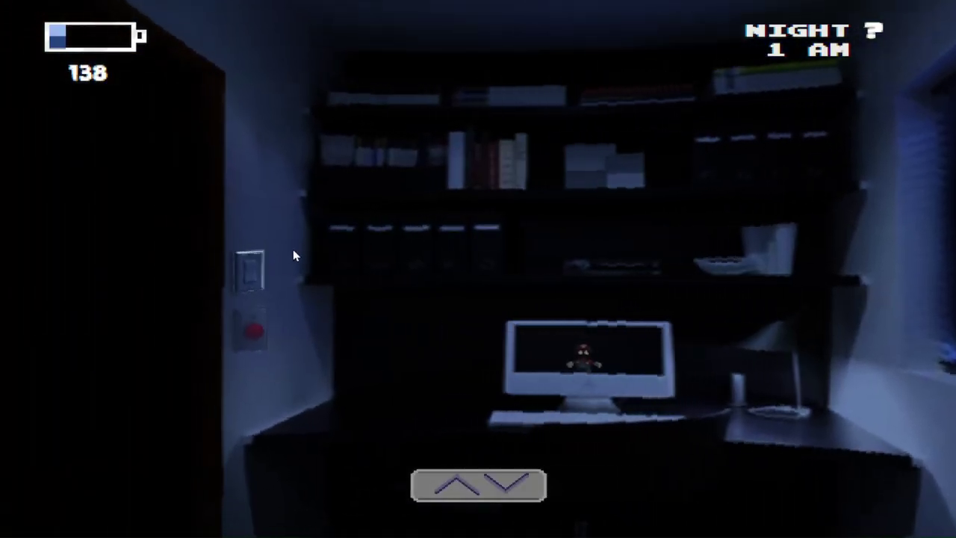
{"action": "left_click", "coordinate": [256, 272]}
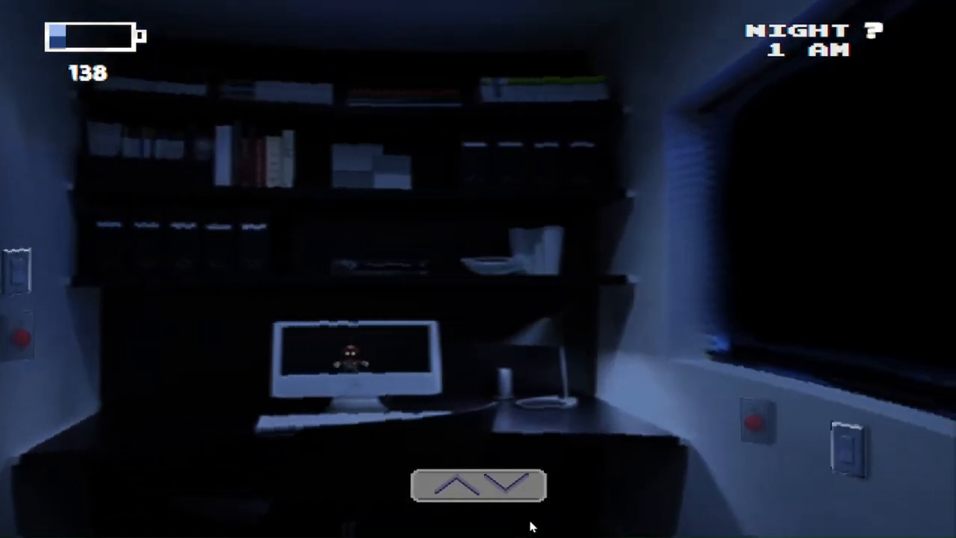
Bring the cameras back up and inspect the Machinery and Corridor feeds
{"action": "left_click", "coordinate": [459, 479]}
{"action": "left_click", "coordinate": [777, 457]}
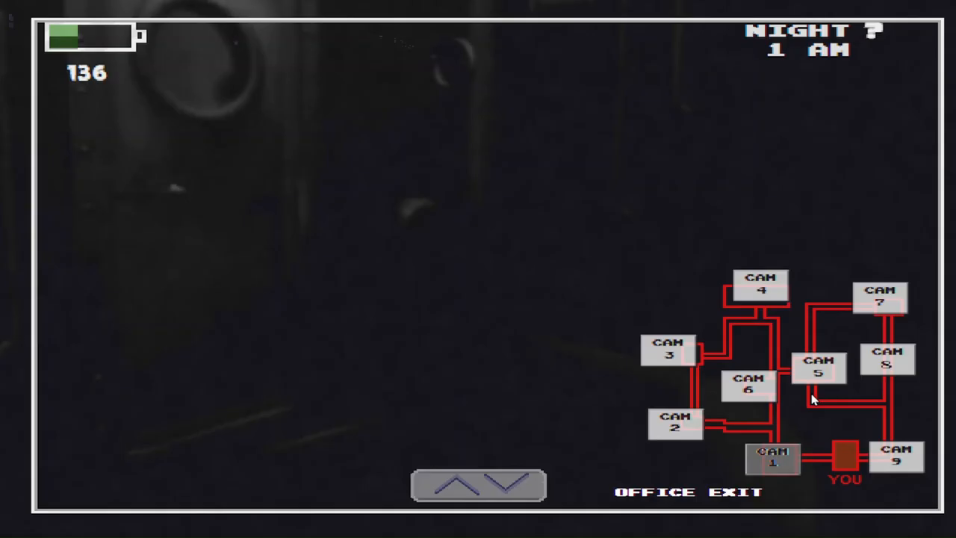
{"action": "left_click", "coordinate": [822, 370]}
{"action": "left_click", "coordinate": [885, 370]}
Scan the remaining feeds, return to the office and light the left doorway and right window
{"action": "left_click", "coordinate": [454, 492]}
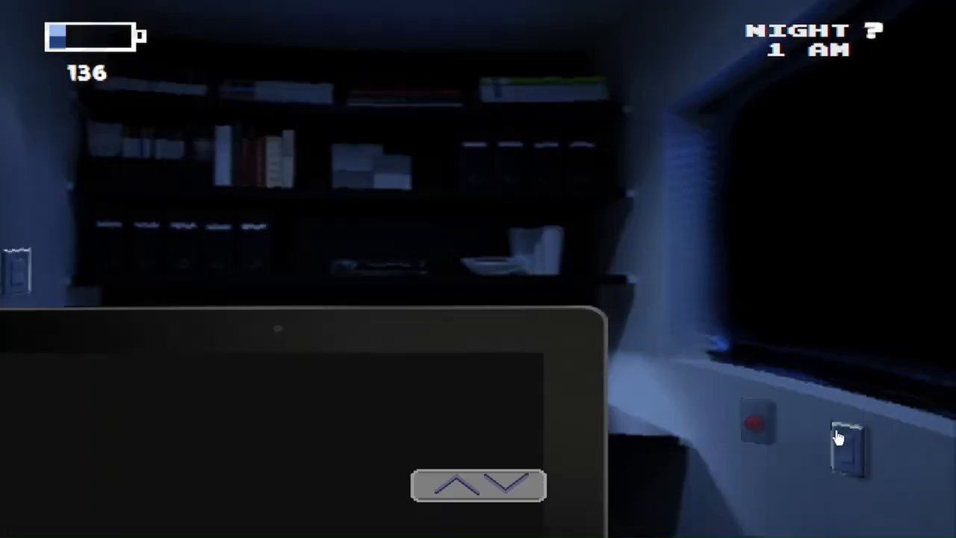
{"action": "left_click", "coordinate": [479, 484]}
{"action": "left_click", "coordinate": [897, 457]}
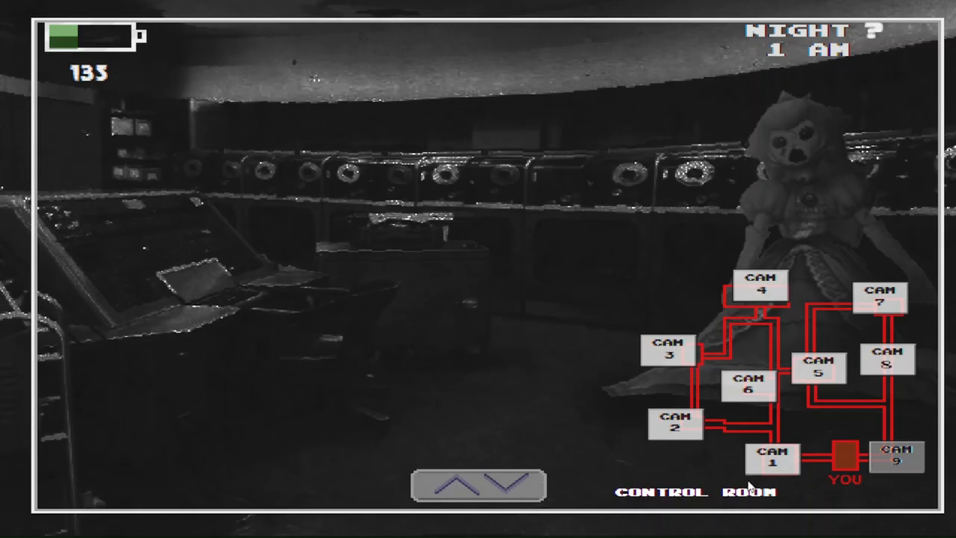
{"action": "left_click", "coordinate": [773, 457]}
{"action": "left_click", "coordinate": [478, 486]}
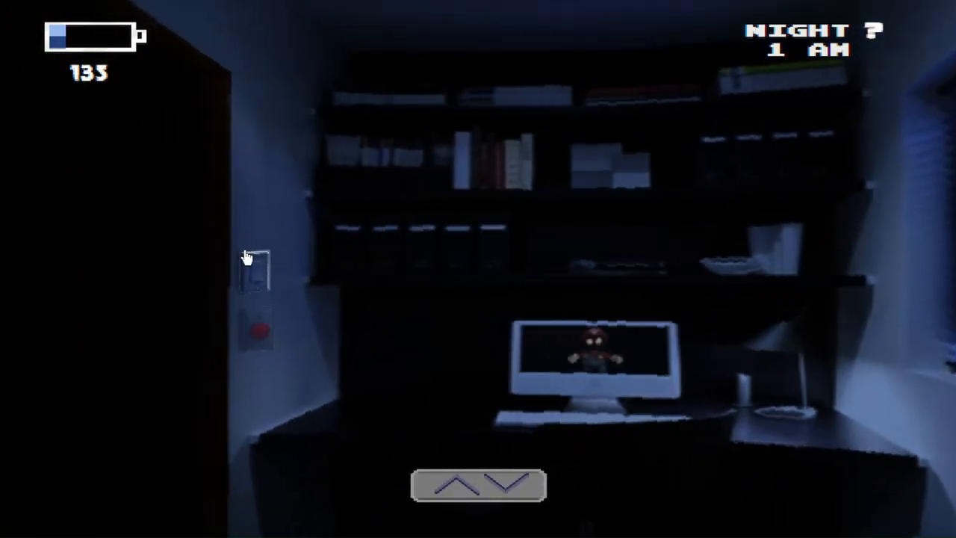
{"action": "left_click", "coordinate": [254, 262]}
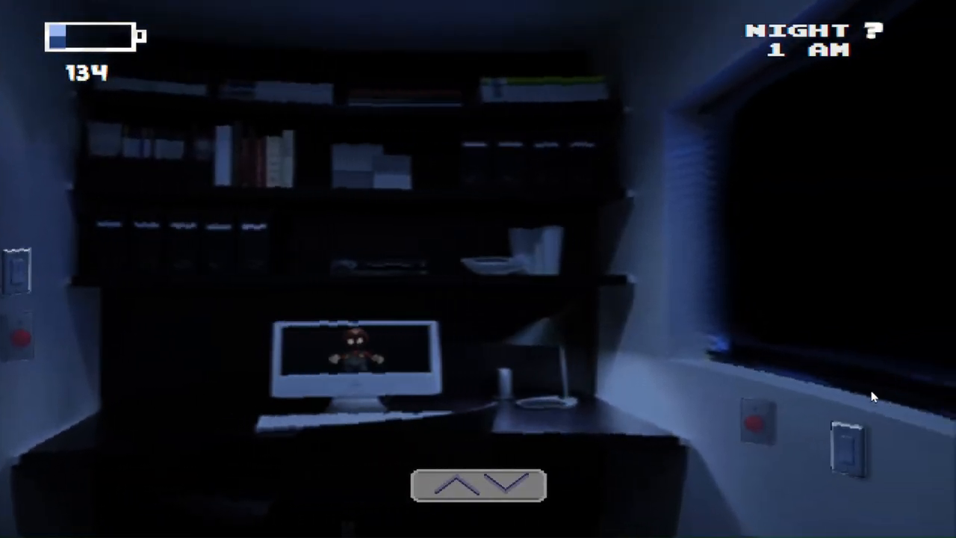
{"action": "left_click", "coordinate": [861, 440]}
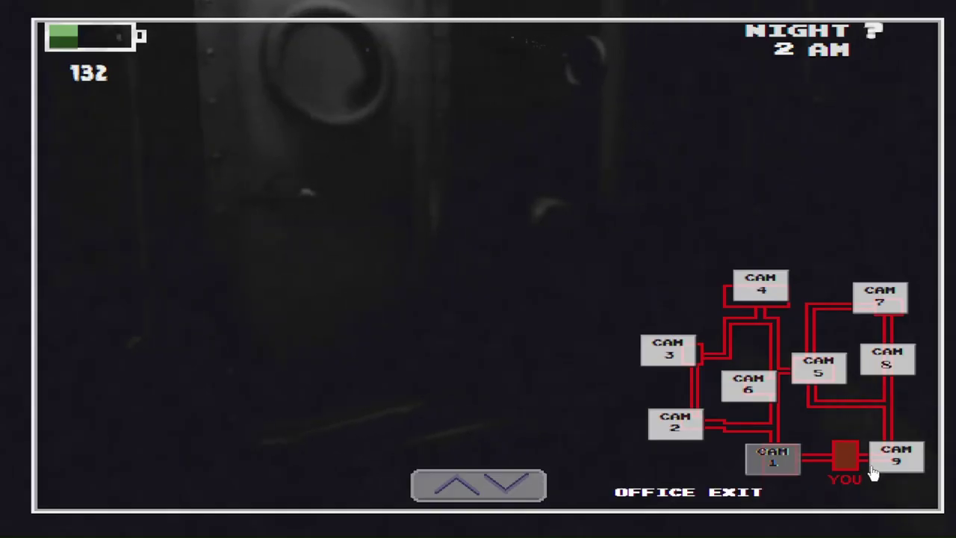
Raise the cameras and sweep Machinery, Freezing Room and Office Exit
{"action": "mouse_move", "coordinate": [479, 484]}
{"action": "left_click", "coordinate": [773, 457]}
{"action": "left_click", "coordinate": [822, 368]}
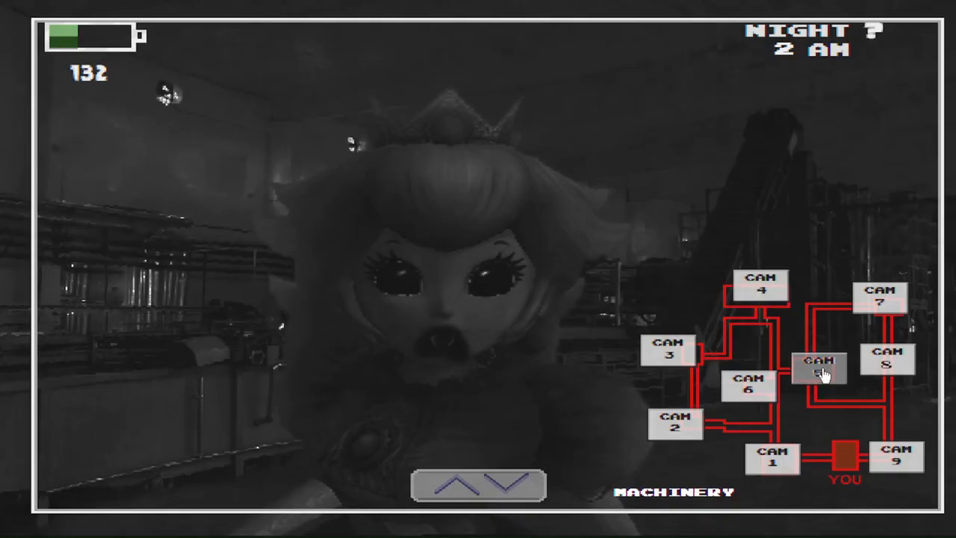
{"action": "left_click", "coordinate": [770, 459]}
{"action": "left_click", "coordinate": [662, 418]}
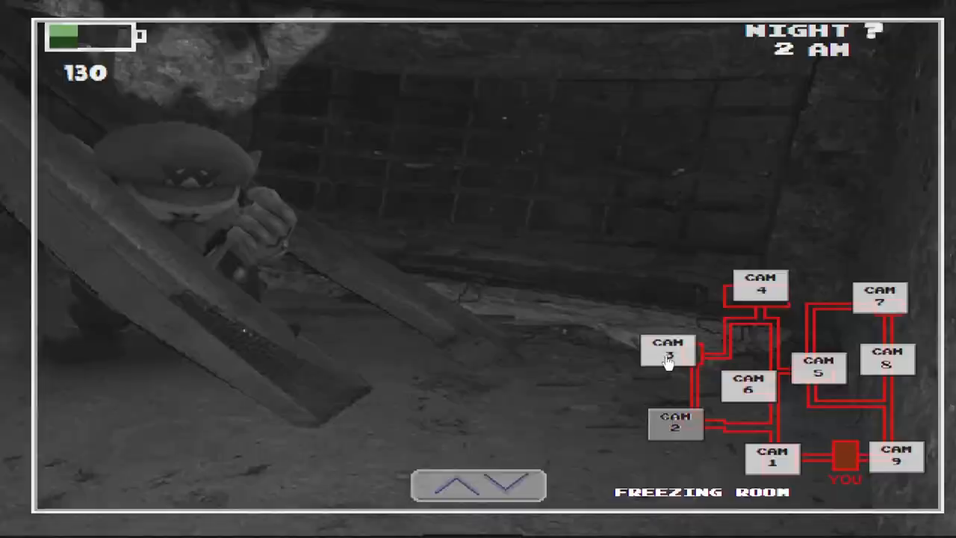
{"action": "left_click", "coordinate": [761, 291]}
{"action": "left_click", "coordinate": [773, 456]}
{"action": "left_click", "coordinate": [889, 457]}
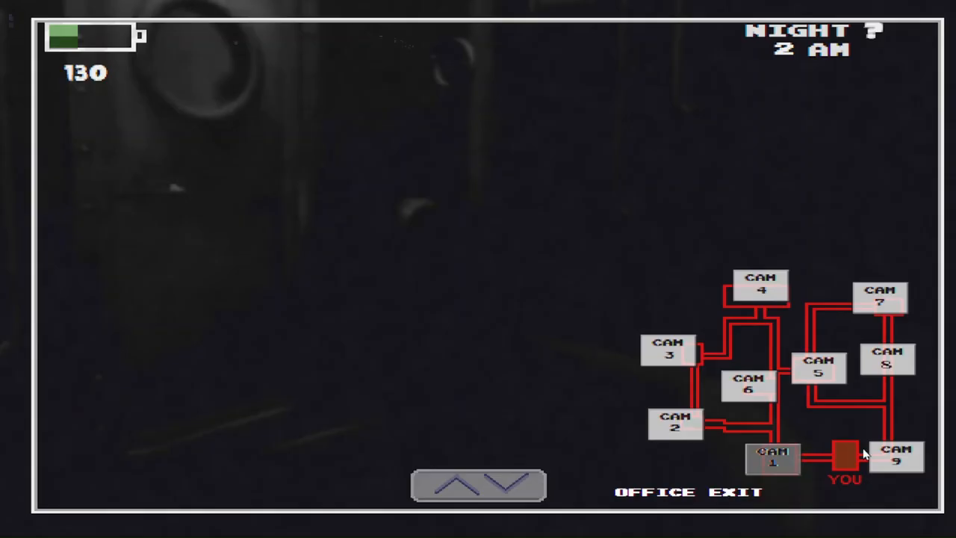
Recheck Freezing Room, cycle to the Corridor, then the Control Room and Office Exit
{"action": "left_click", "coordinate": [773, 456]}
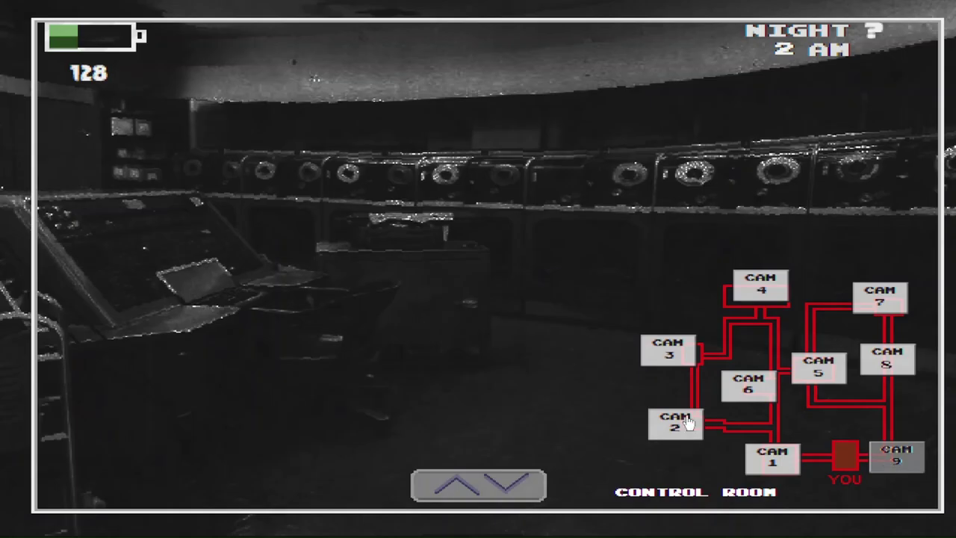
{"action": "left_click", "coordinate": [676, 423]}
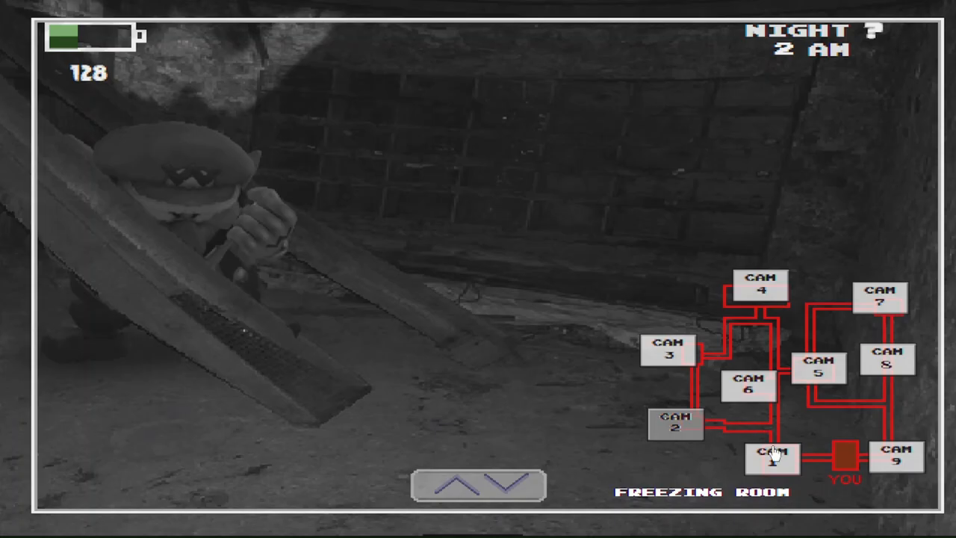
{"action": "left_click", "coordinate": [777, 454]}
{"action": "left_click", "coordinate": [889, 457]}
{"action": "left_click", "coordinate": [820, 368]}
{"action": "left_click", "coordinate": [887, 358]}
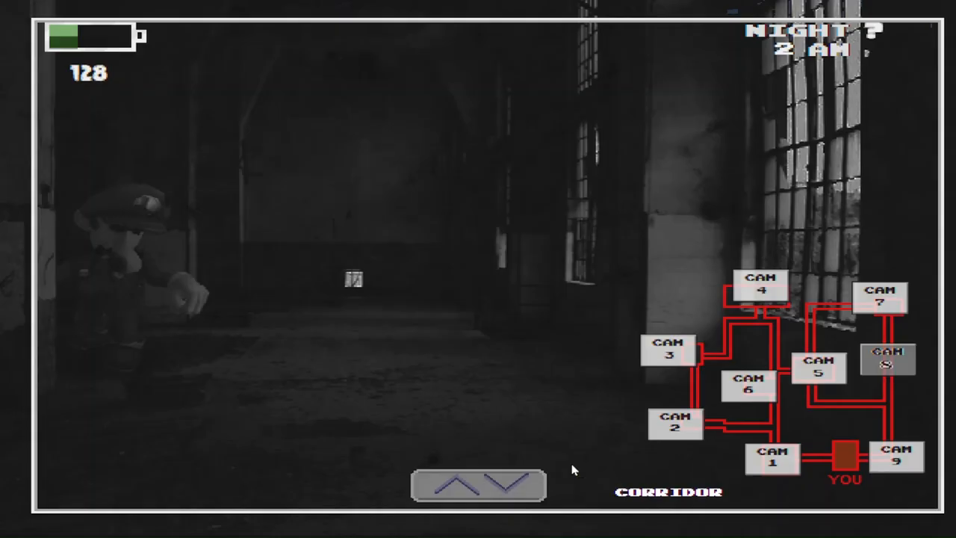
{"action": "left_click", "coordinate": [788, 459]}
{"action": "left_click", "coordinate": [890, 457]}
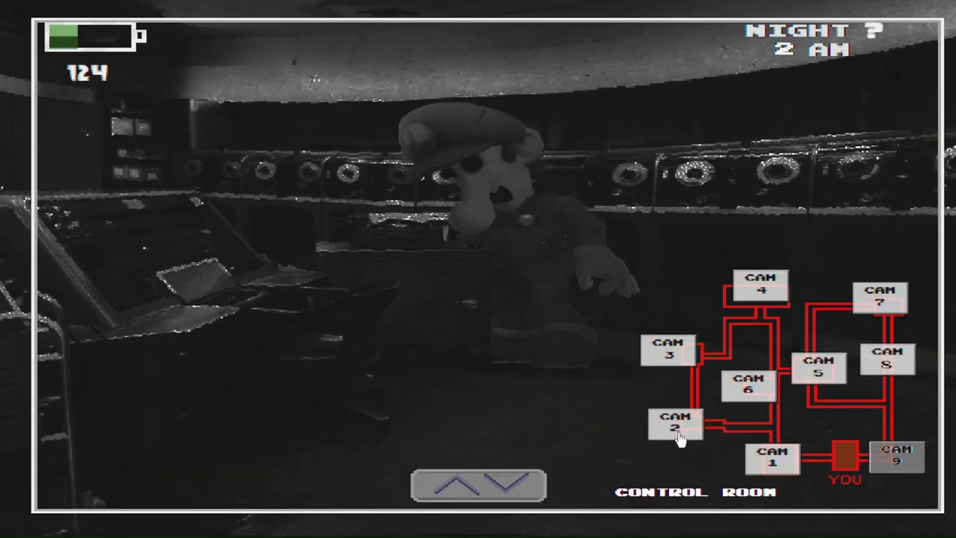
Sweep Freezing Room, Control Room and Machinery, with a quick glance at the office
{"action": "left_click", "coordinate": [680, 426]}
{"action": "left_click", "coordinate": [893, 457]}
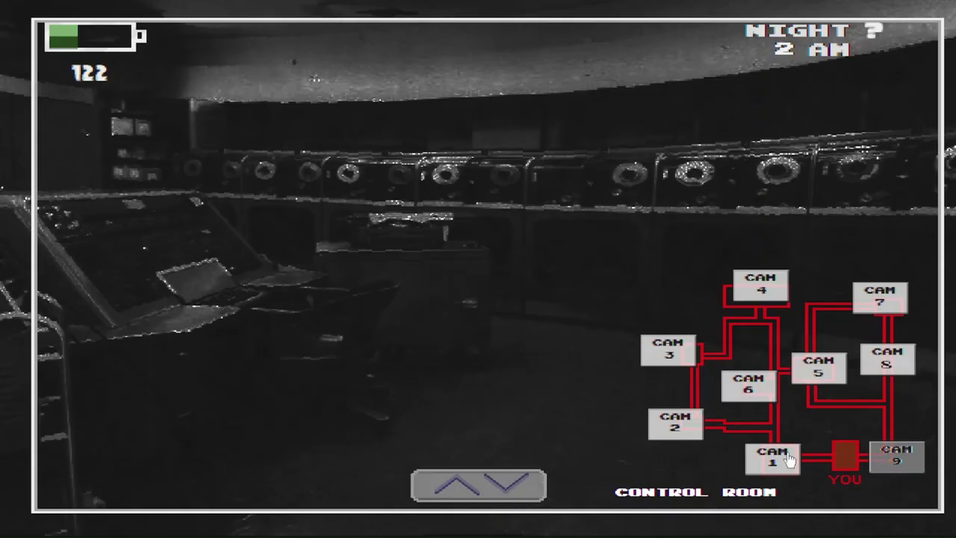
{"action": "left_click", "coordinate": [790, 459]}
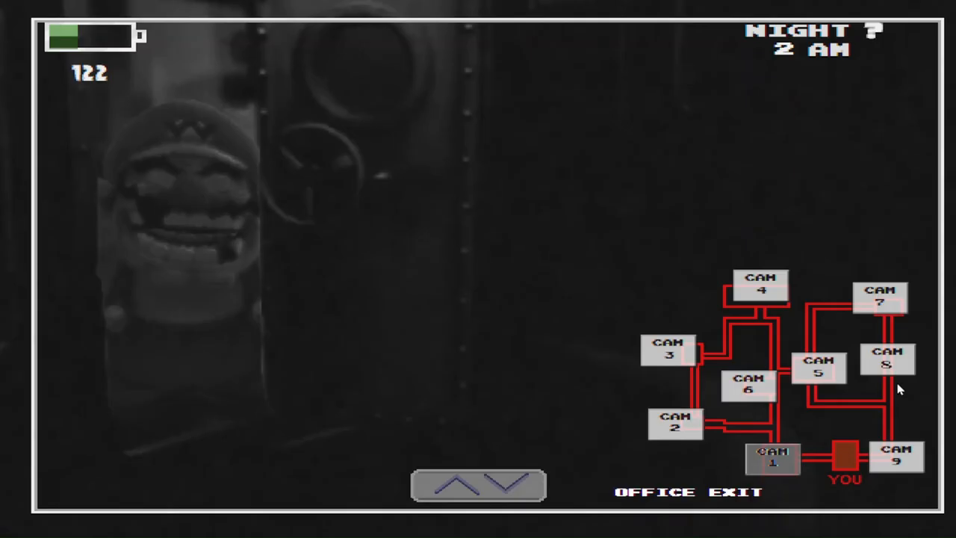
{"action": "left_click", "coordinate": [885, 358]}
{"action": "left_click", "coordinate": [818, 368]}
{"action": "left_click", "coordinate": [502, 493]}
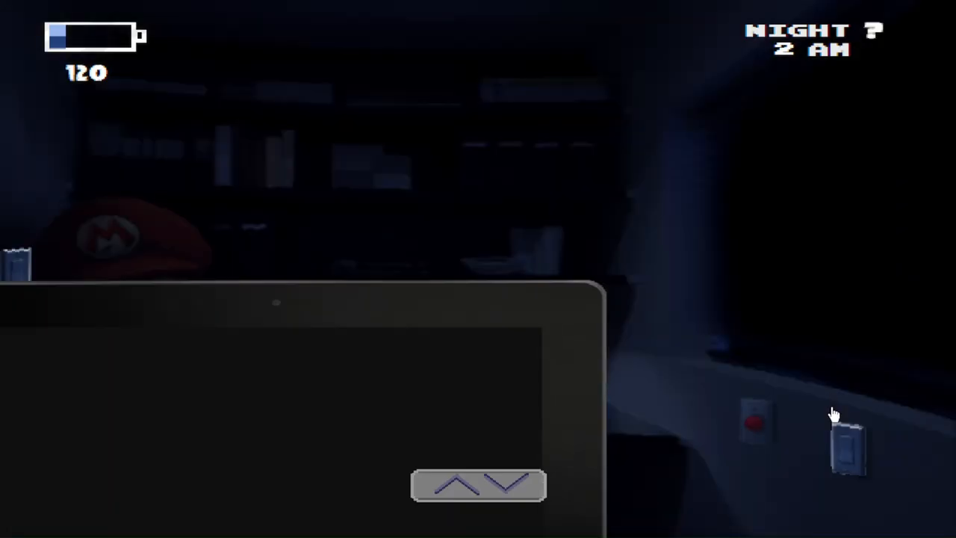
{"action": "left_click", "coordinate": [478, 489]}
Check Office Exit and Control Room where Peach appears, then lower the monitor
{"action": "left_click", "coordinate": [773, 457]}
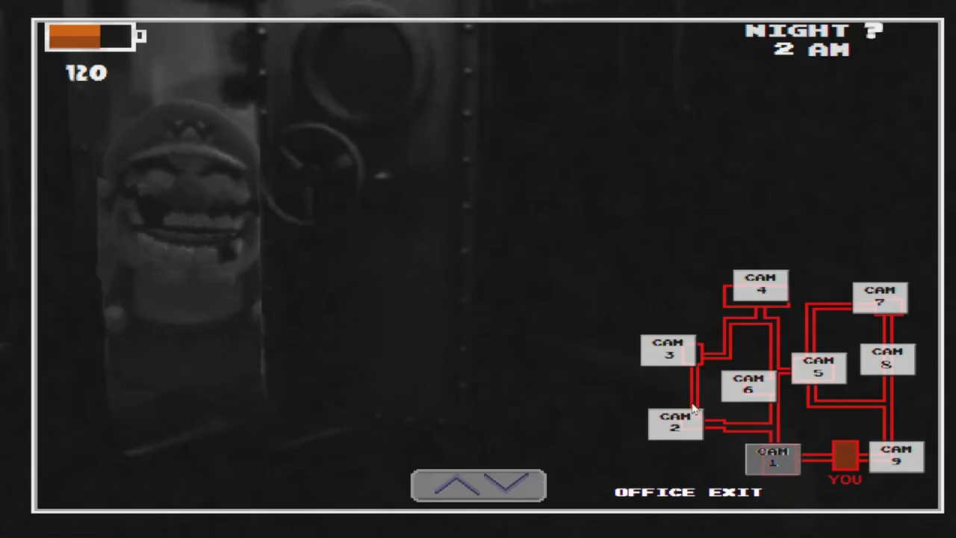
{"action": "left_click", "coordinate": [675, 423]}
{"action": "left_click", "coordinate": [773, 457]}
{"action": "left_click", "coordinate": [916, 463]}
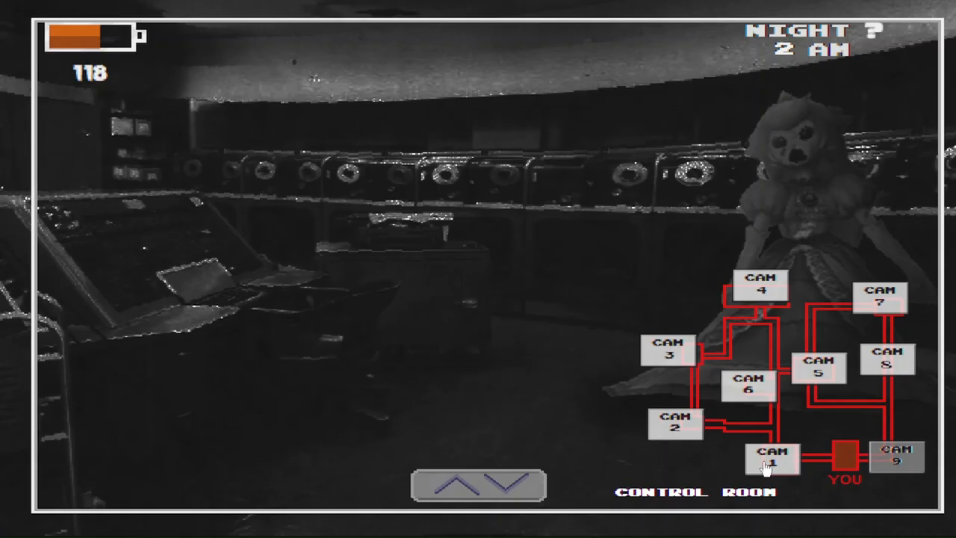
{"action": "left_click", "coordinate": [773, 458]}
{"action": "left_click", "coordinate": [509, 487]}
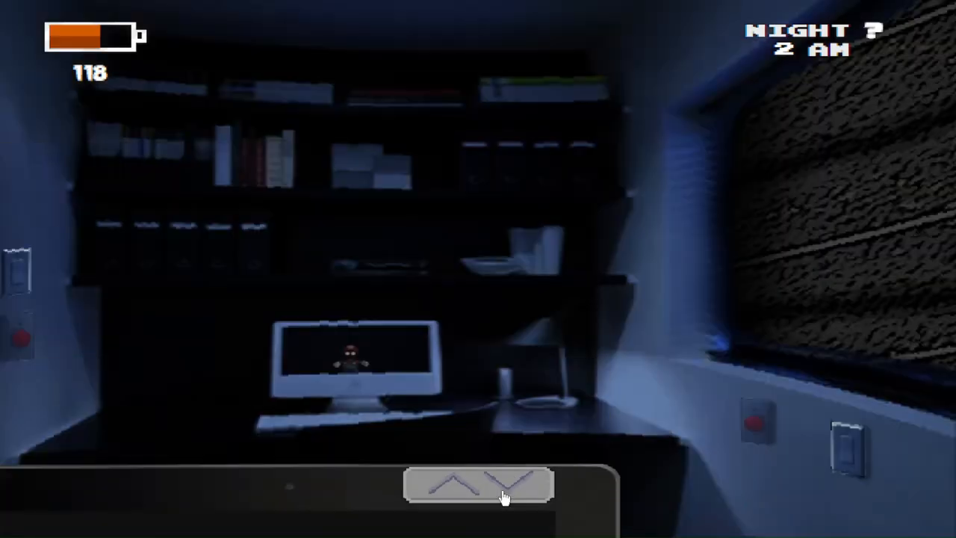
Pull up the monitor and cycle Machinery, Corridor, Office Exit and Control Room
{"action": "left_click", "coordinate": [508, 490]}
{"action": "left_click", "coordinate": [491, 486]}
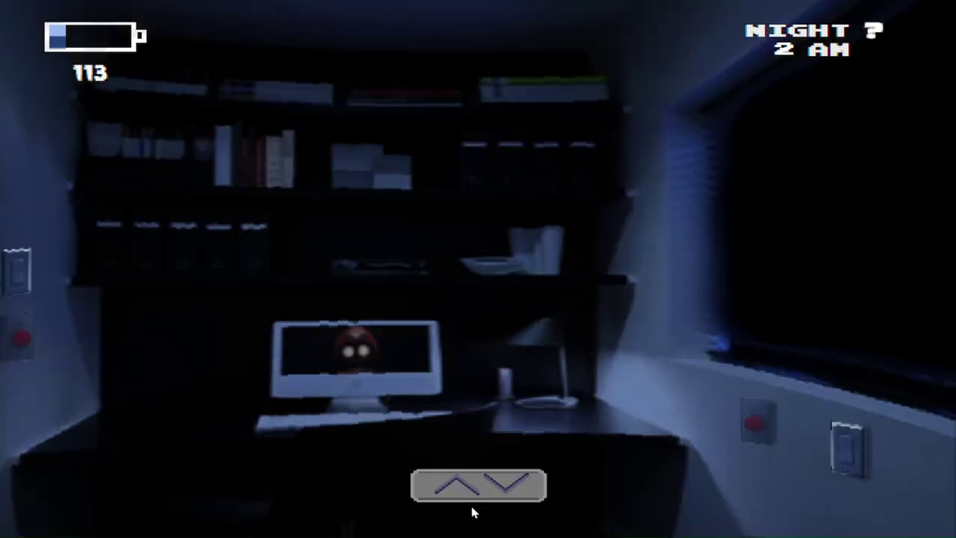
{"action": "left_click", "coordinate": [473, 493]}
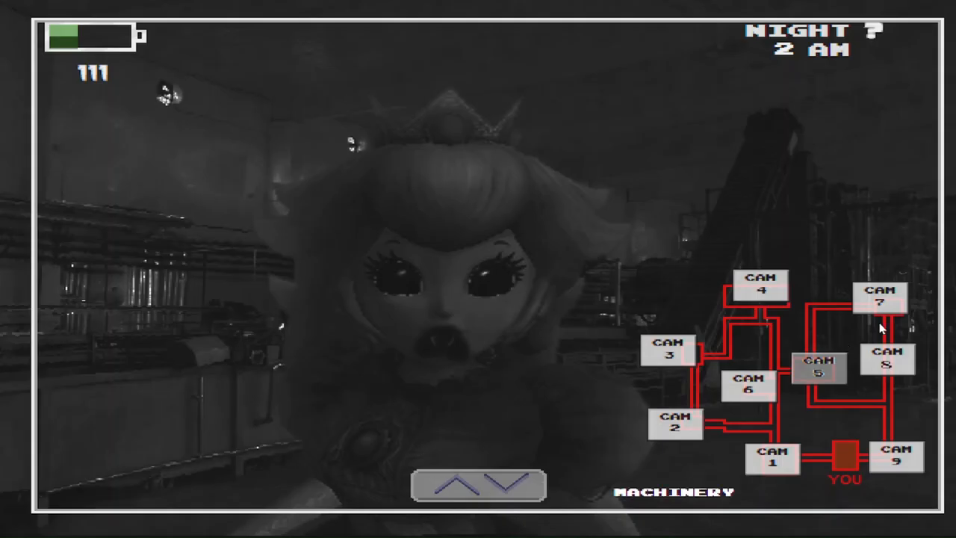
{"action": "left_click", "coordinate": [893, 452]}
{"action": "left_click", "coordinate": [885, 359]}
{"action": "left_click", "coordinate": [769, 457]}
{"action": "left_click", "coordinate": [820, 454]}
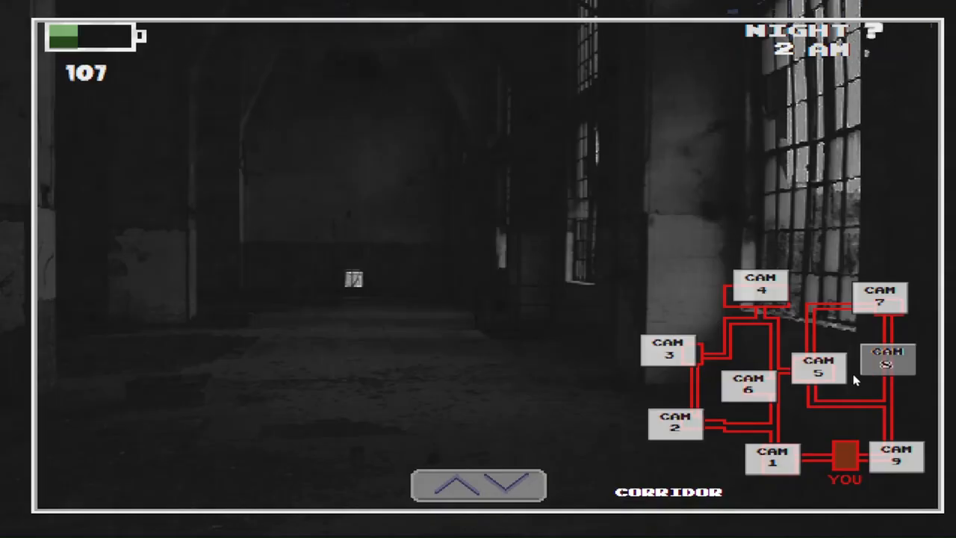
Check the Corridor feed, then lower the monitor to the office as 3 AM hits
{"action": "left_click", "coordinate": [774, 457]}
{"action": "left_click", "coordinate": [478, 485]}
{"action": "left_click", "coordinate": [479, 486]}
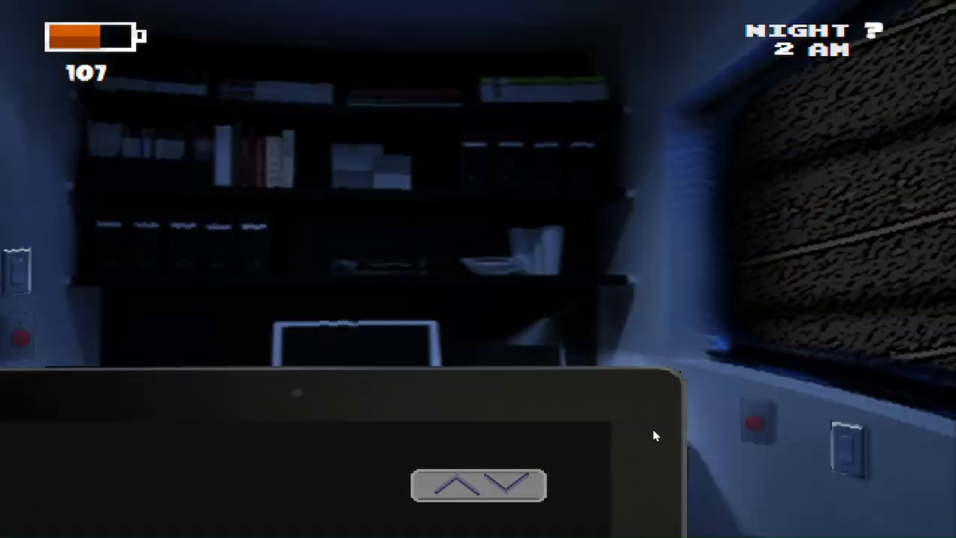
{"action": "left_click", "coordinate": [478, 485]}
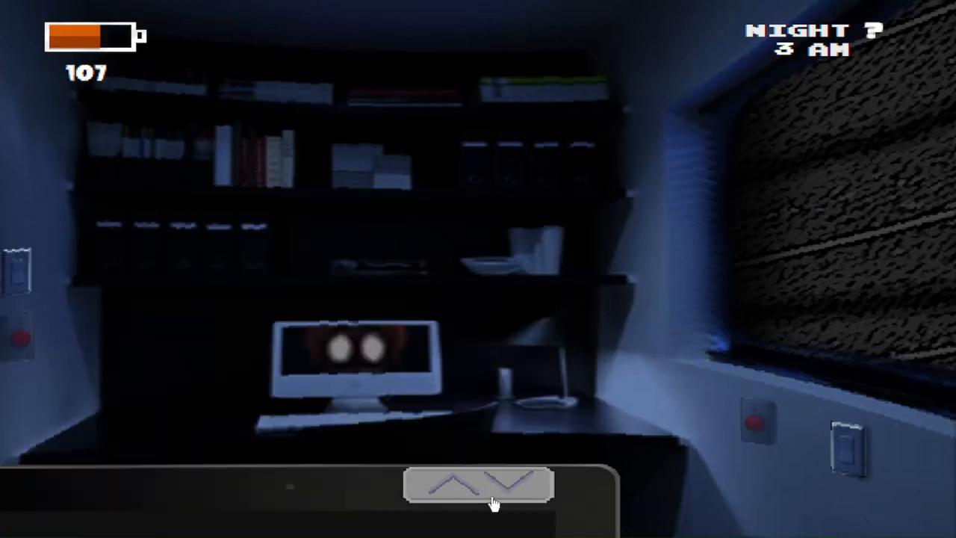
Glance at the cameras, including Freezing Room, and drop back to the office
{"action": "left_click", "coordinate": [497, 498]}
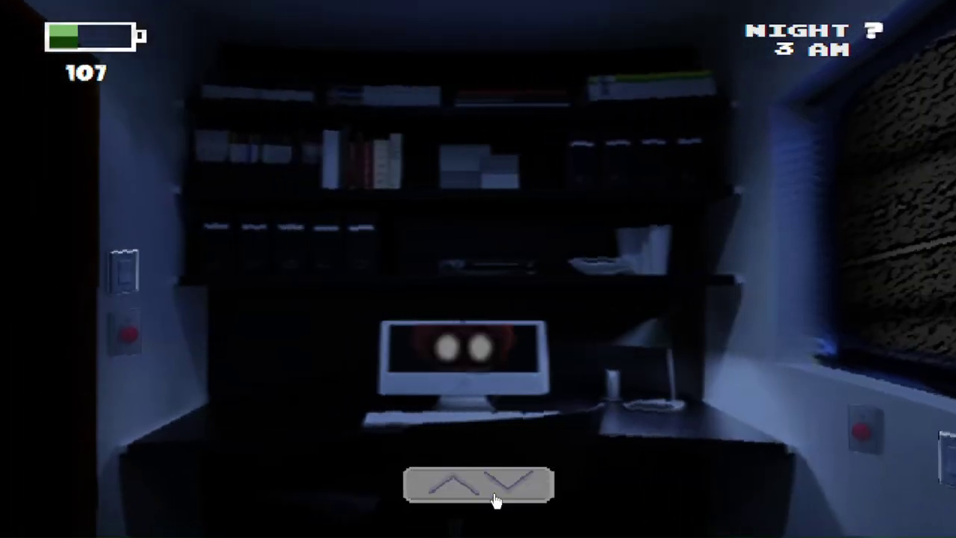
{"action": "left_click", "coordinate": [497, 499]}
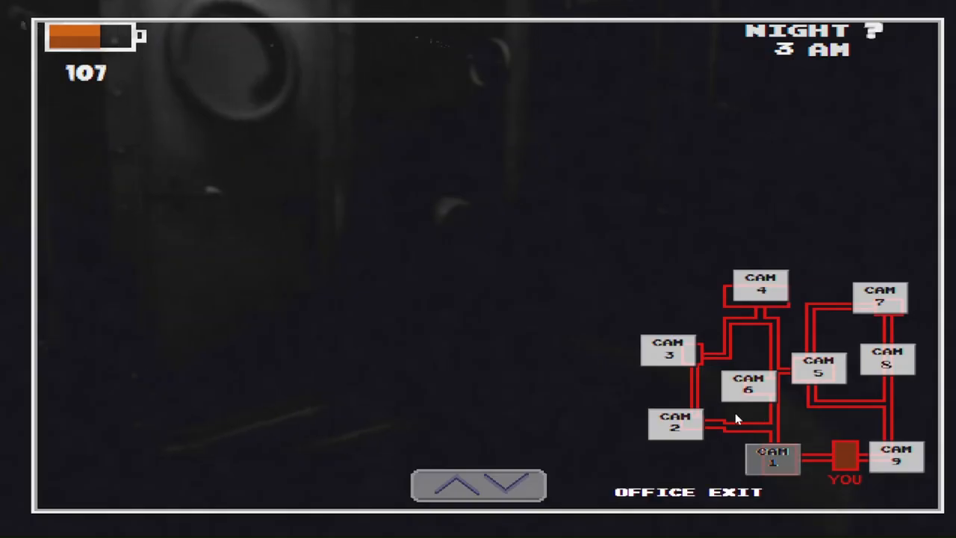
{"action": "left_click", "coordinate": [672, 418]}
{"action": "left_click", "coordinate": [478, 485]}
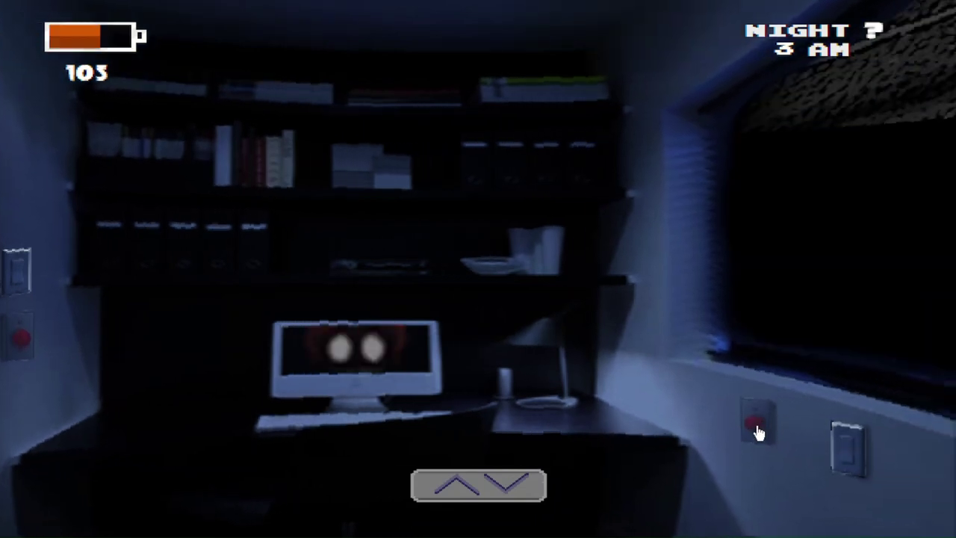
Shut the window shutter and flash the doorway light to keep Wario out
{"action": "left_click", "coordinate": [756, 429]}
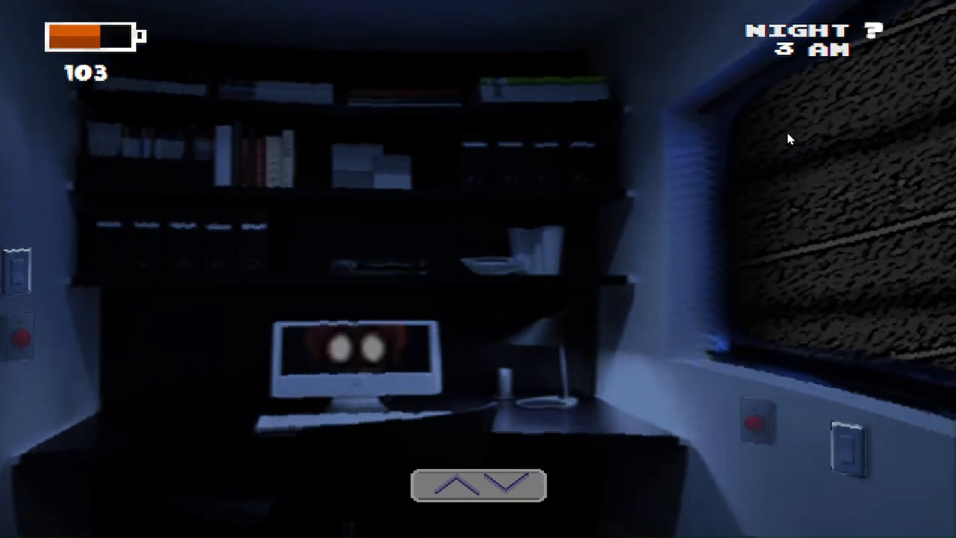
{"action": "left_click", "coordinate": [766, 439]}
{"action": "left_click", "coordinate": [847, 443]}
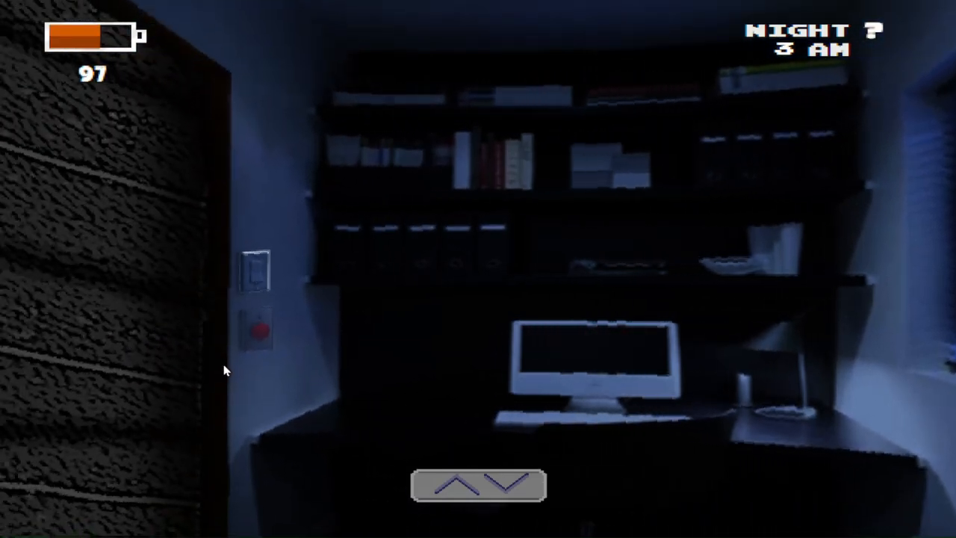
{"action": "left_click", "coordinate": [248, 348]}
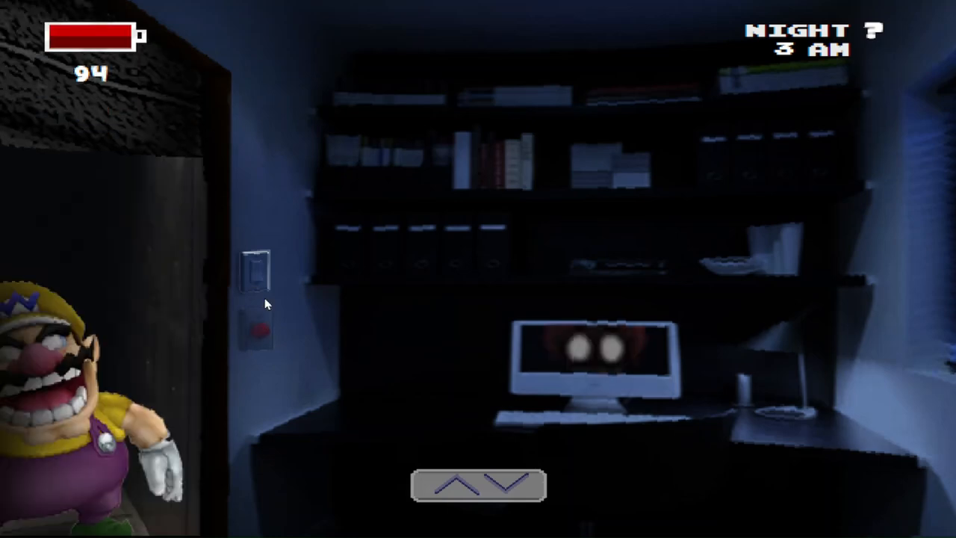
{"action": "left_click", "coordinate": [248, 347]}
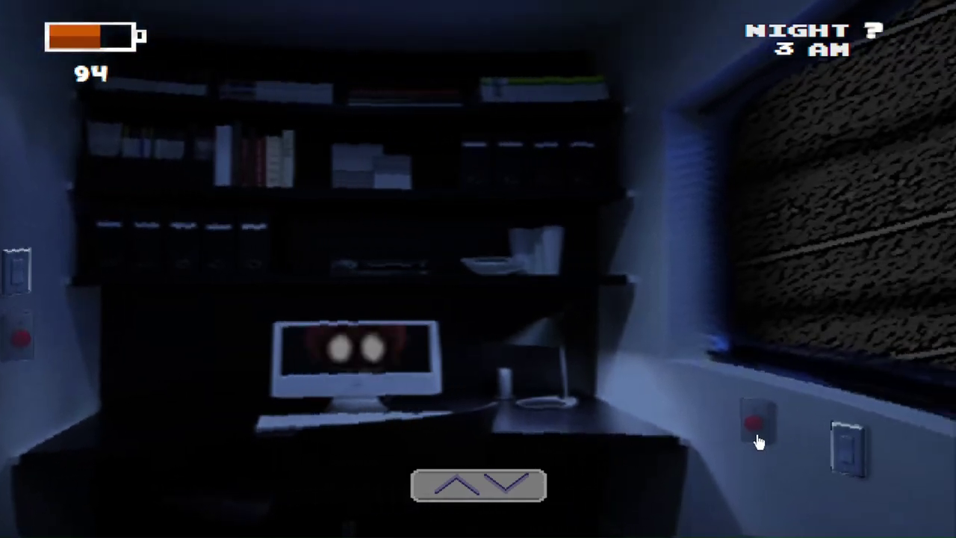
{"action": "left_click", "coordinate": [758, 433]}
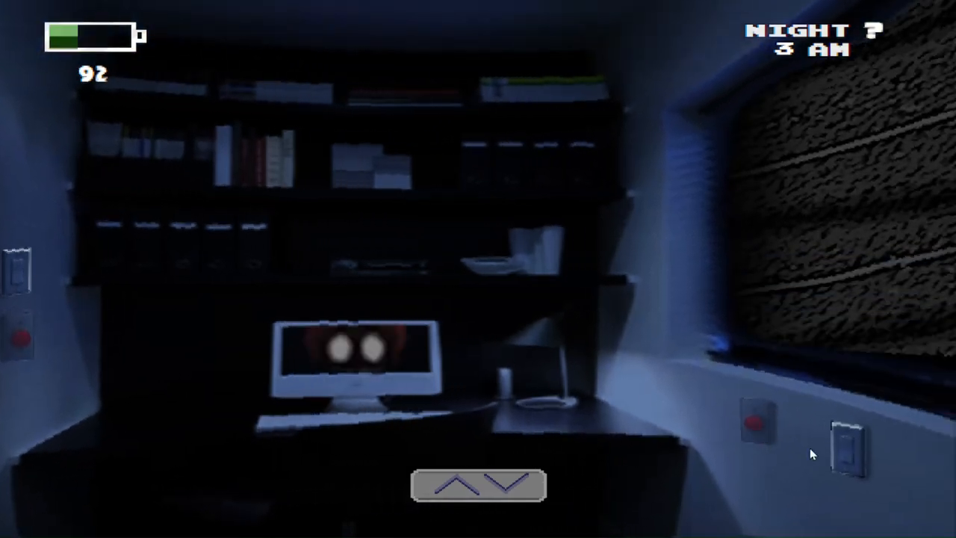
{"action": "left_click", "coordinate": [845, 453]}
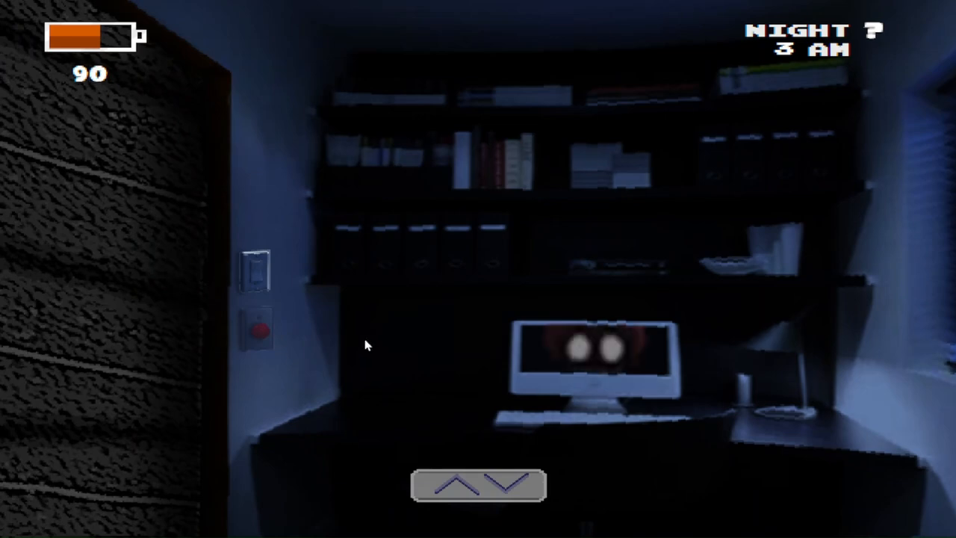
{"action": "left_click", "coordinate": [257, 270]}
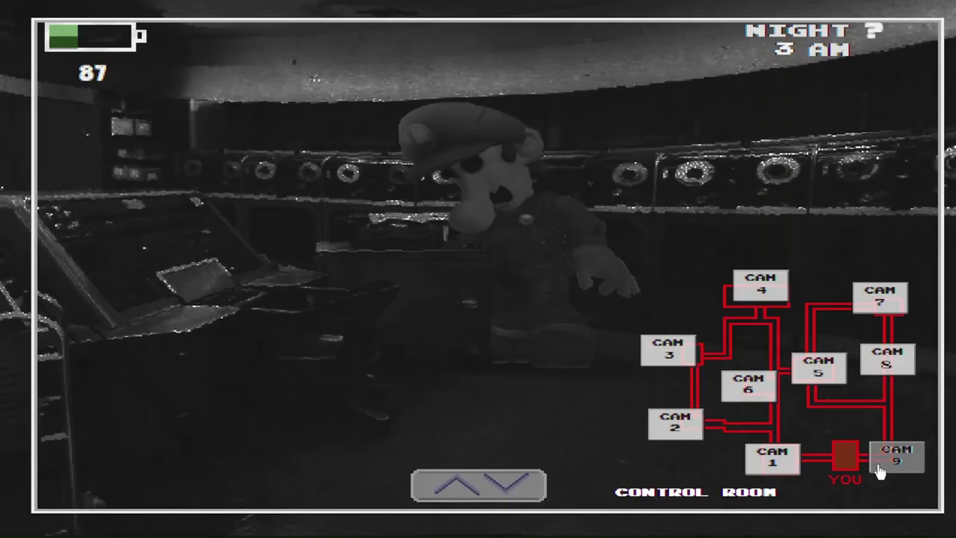
Raise the monitor and cycle feeds to land on the Storage camera
{"action": "left_click", "coordinate": [825, 366]}
{"action": "left_click", "coordinate": [789, 458]}
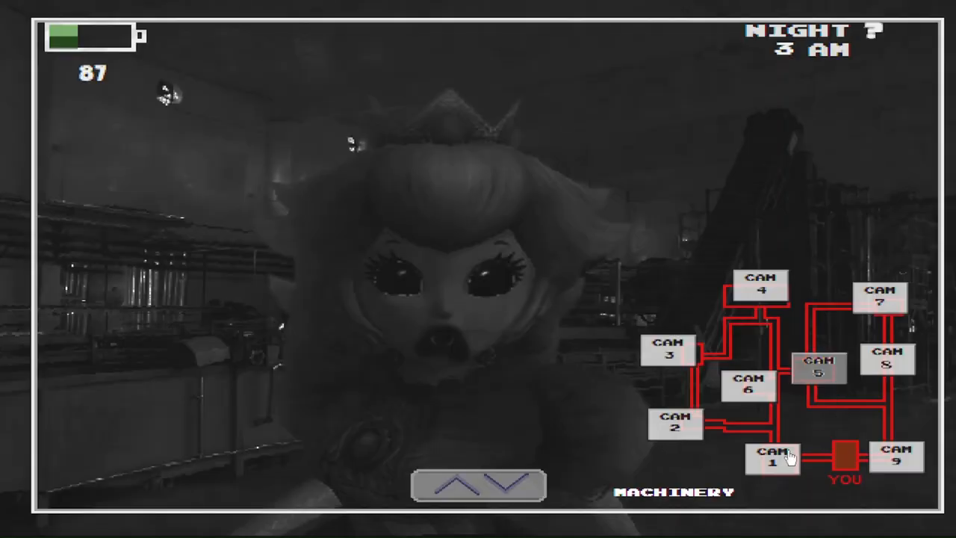
{"action": "left_click", "coordinate": [820, 368]}
Cycle rapidly between the Control Room, Storage and Office Exit cameras to track the animatronics
{"action": "left_click", "coordinate": [761, 288]}
{"action": "left_click", "coordinate": [668, 349]}
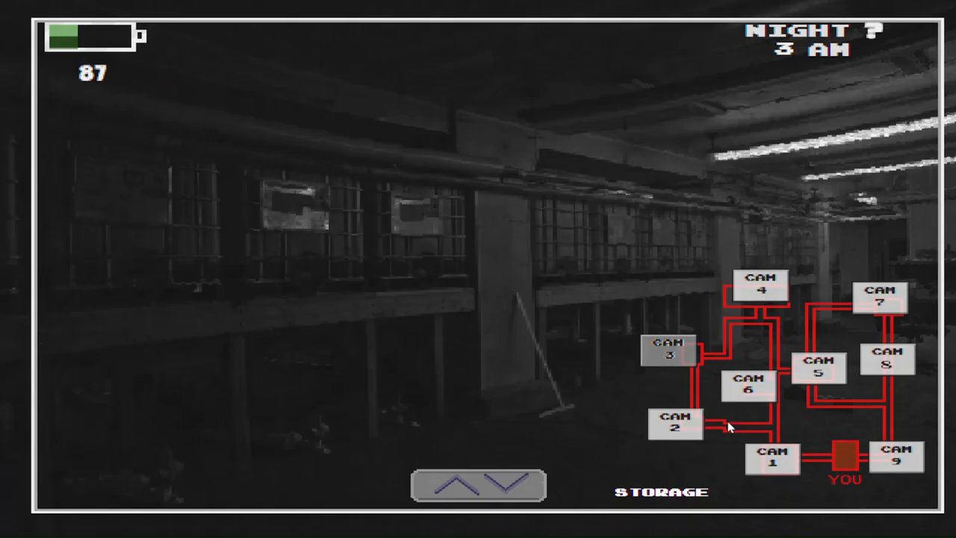
{"action": "left_click", "coordinate": [774, 457]}
{"action": "left_click", "coordinate": [825, 367]}
{"action": "left_click", "coordinate": [773, 457]}
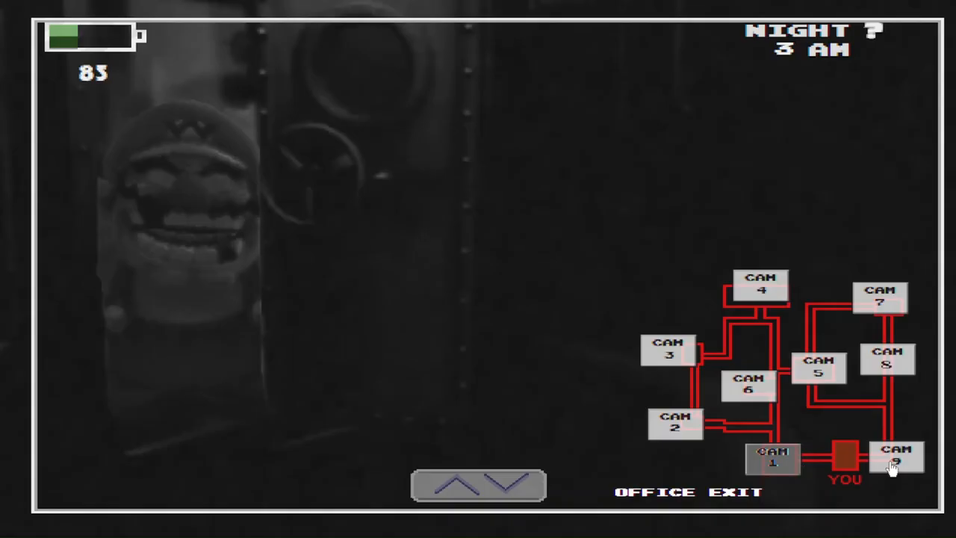
{"action": "left_click", "coordinate": [893, 461]}
{"action": "left_click", "coordinate": [792, 458]}
{"action": "left_click", "coordinate": [825, 366]}
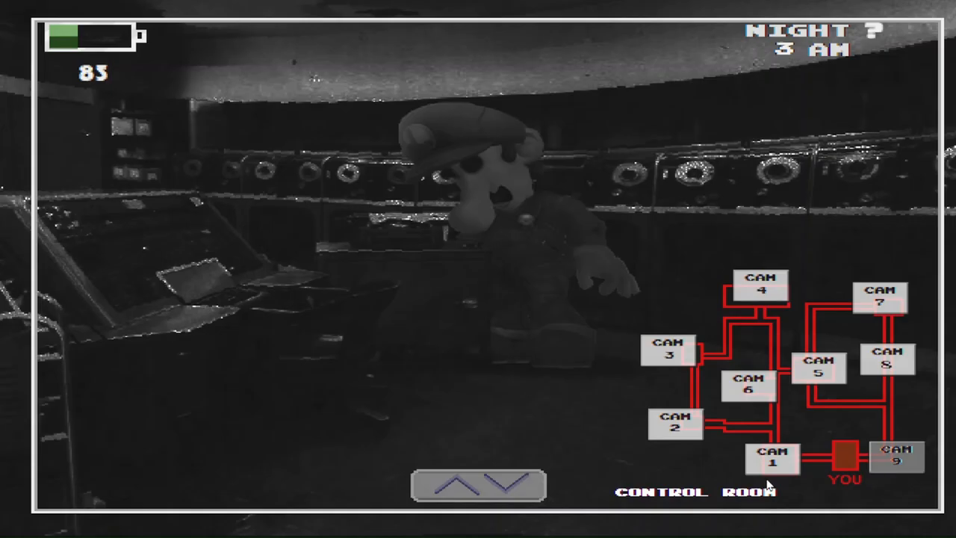
{"action": "left_click", "coordinate": [773, 457]}
{"action": "left_click", "coordinate": [820, 368]}
{"action": "left_click", "coordinate": [773, 457]}
{"action": "left_click", "coordinate": [819, 368]}
Glance at the Freezing Room, then keep flipping between Control Room and Office Exit feeds
{"action": "left_click", "coordinate": [675, 423]}
{"action": "left_click", "coordinate": [773, 457]}
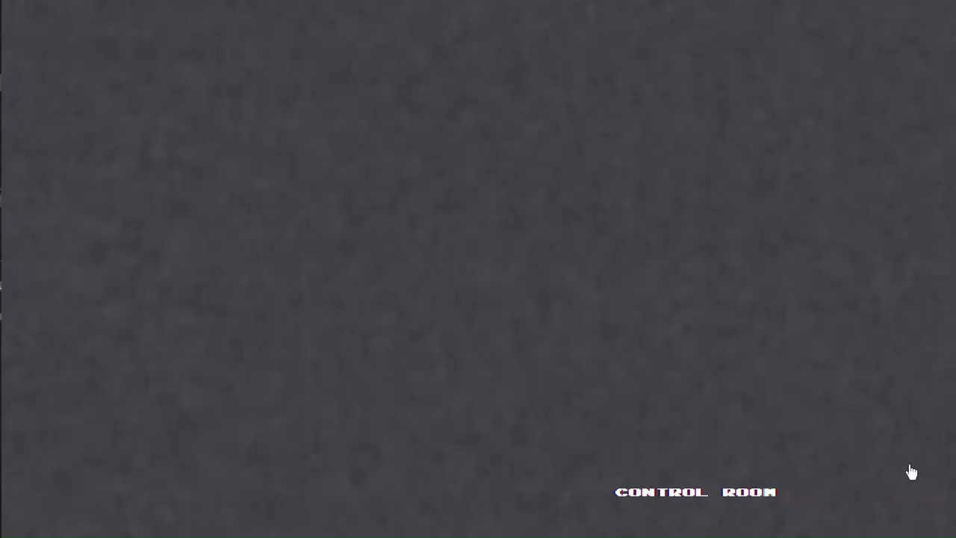
{"action": "left_click", "coordinate": [910, 462]}
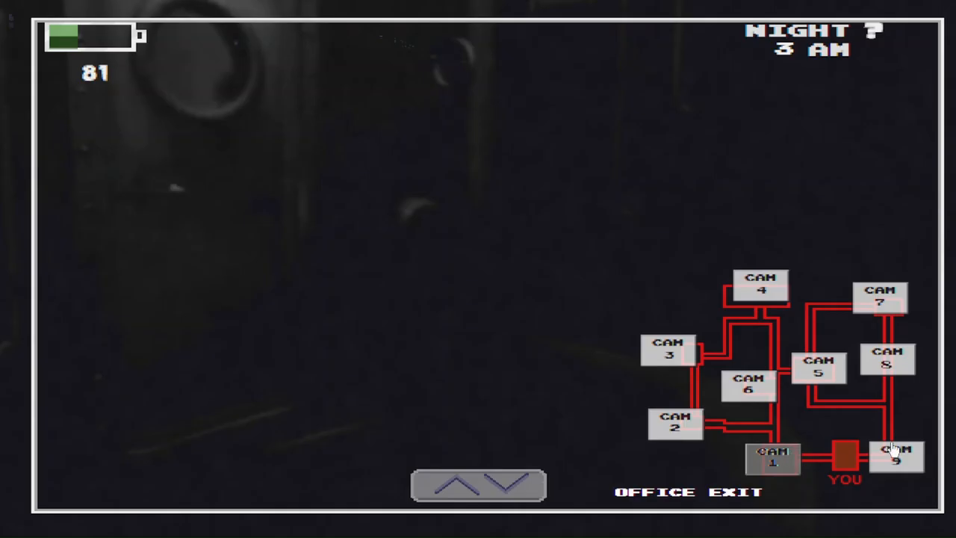
{"action": "left_click", "coordinate": [773, 457]}
{"action": "left_click", "coordinate": [908, 457]}
{"action": "left_click", "coordinate": [773, 457]}
{"action": "left_click", "coordinate": [894, 456]}
{"action": "left_click", "coordinate": [773, 458]}
{"action": "left_click", "coordinate": [893, 457]}
{"action": "left_click", "coordinate": [773, 458]}
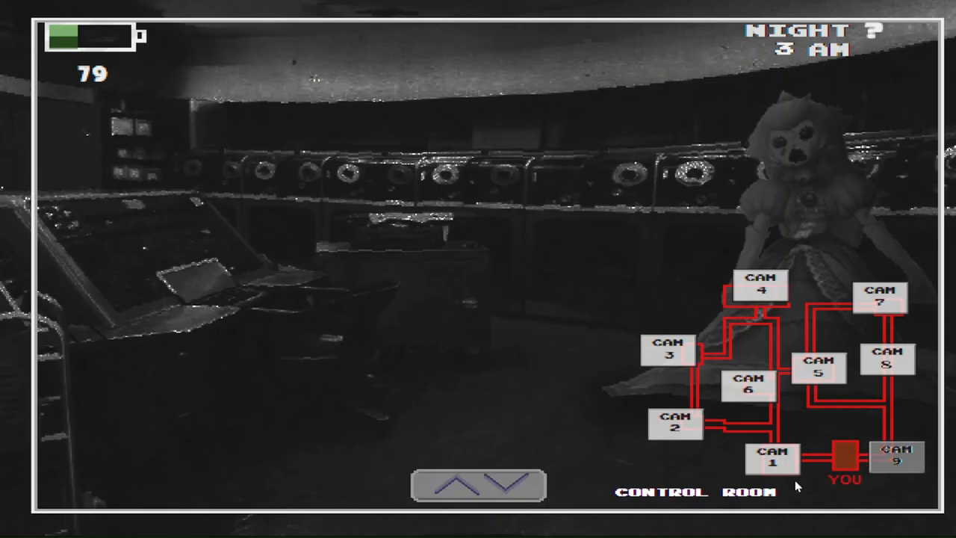
{"action": "left_click", "coordinate": [892, 462]}
Check the Corridor camera, then briefly drop and re-raise the monitor
{"action": "left_click", "coordinate": [889, 464]}
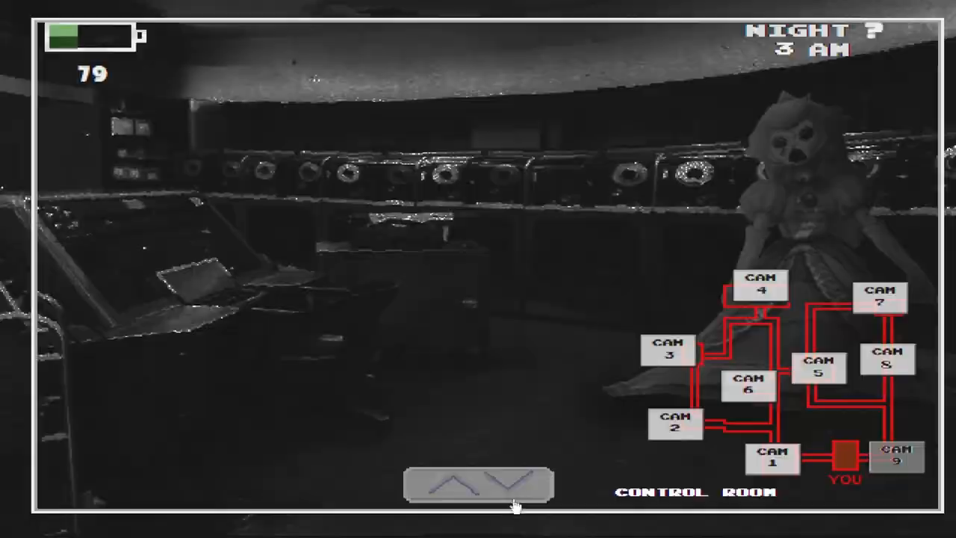
{"action": "left_click", "coordinate": [478, 485]}
{"action": "left_click", "coordinate": [515, 486]}
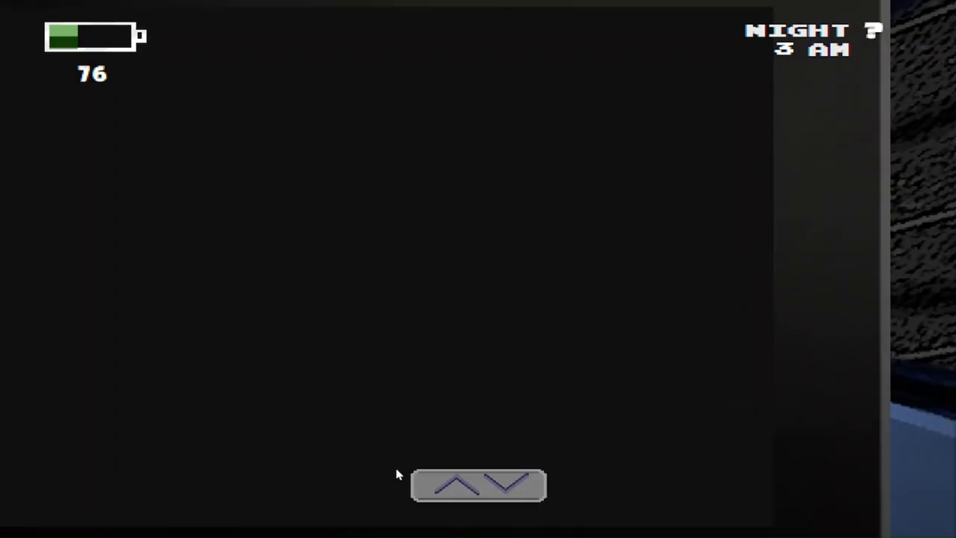
Lower the monitor, kill the door light, shut the right window and light it to check outside
{"action": "left_click", "coordinate": [448, 486]}
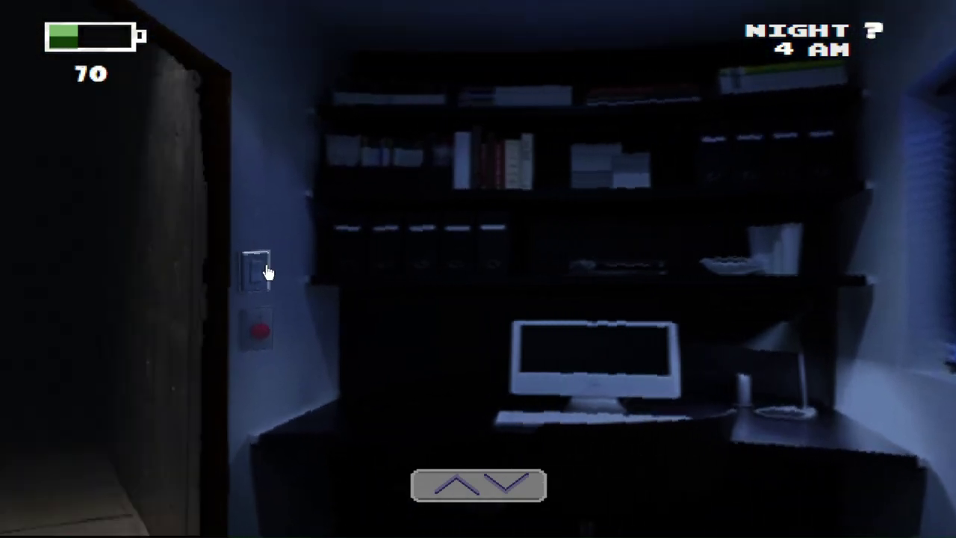
{"action": "left_click", "coordinate": [268, 272]}
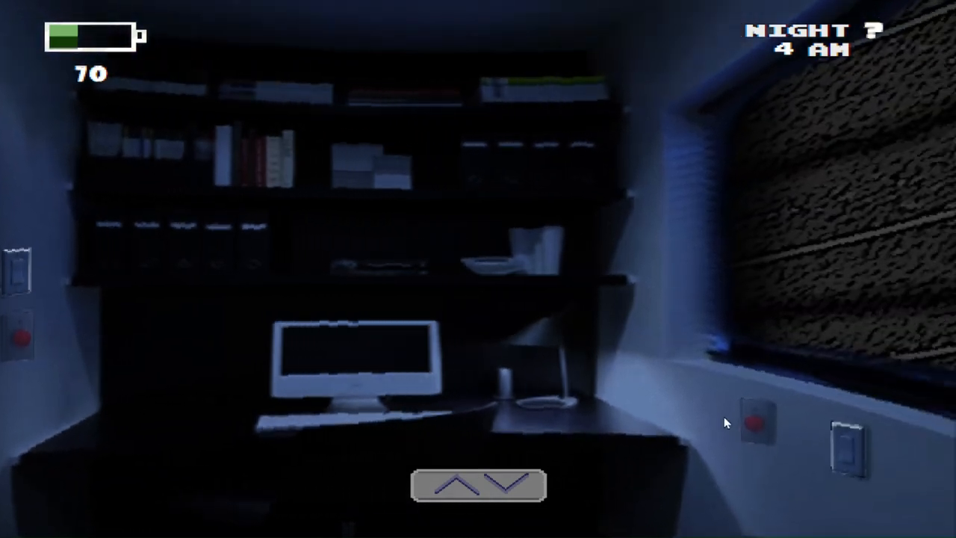
{"action": "left_click", "coordinate": [753, 422]}
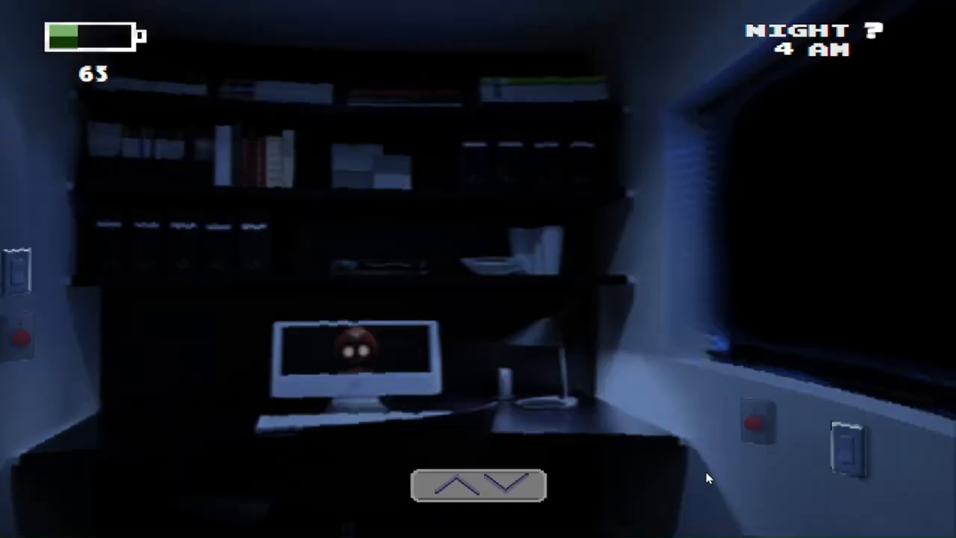
{"action": "left_click", "coordinate": [848, 447]}
{"action": "left_click", "coordinate": [846, 447]}
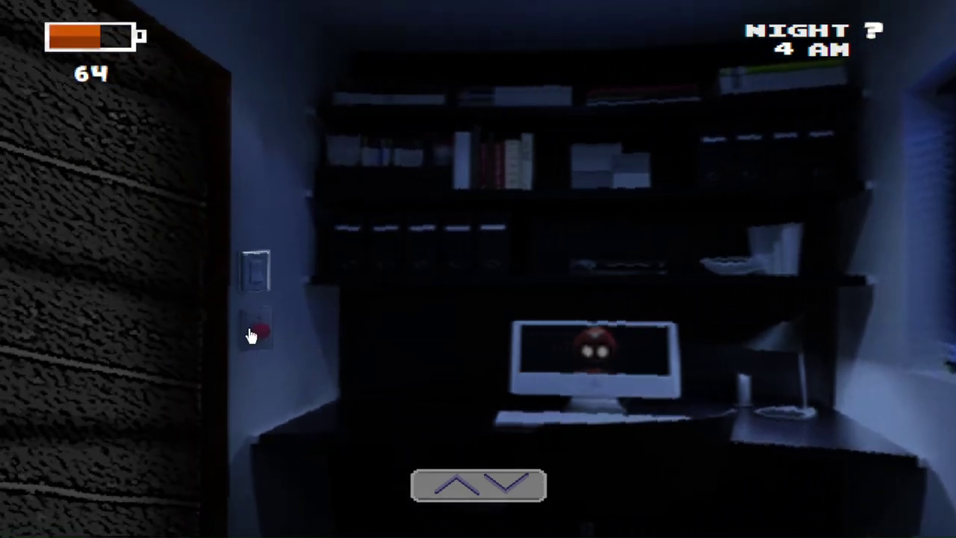
Reopen the left door, flash its light once, and pull the camera monitor back up
{"action": "left_click", "coordinate": [251, 335]}
{"action": "left_click", "coordinate": [268, 278]}
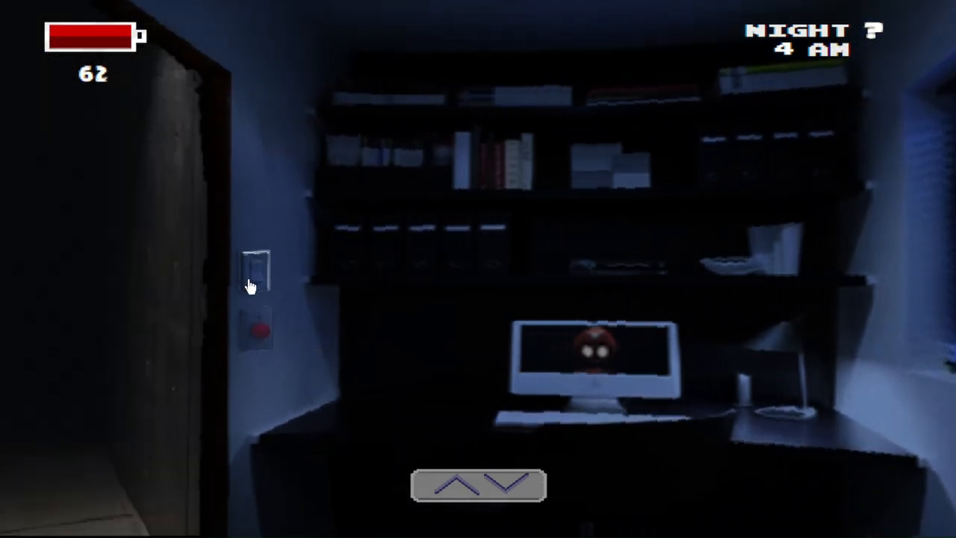
{"action": "left_click", "coordinate": [268, 278]}
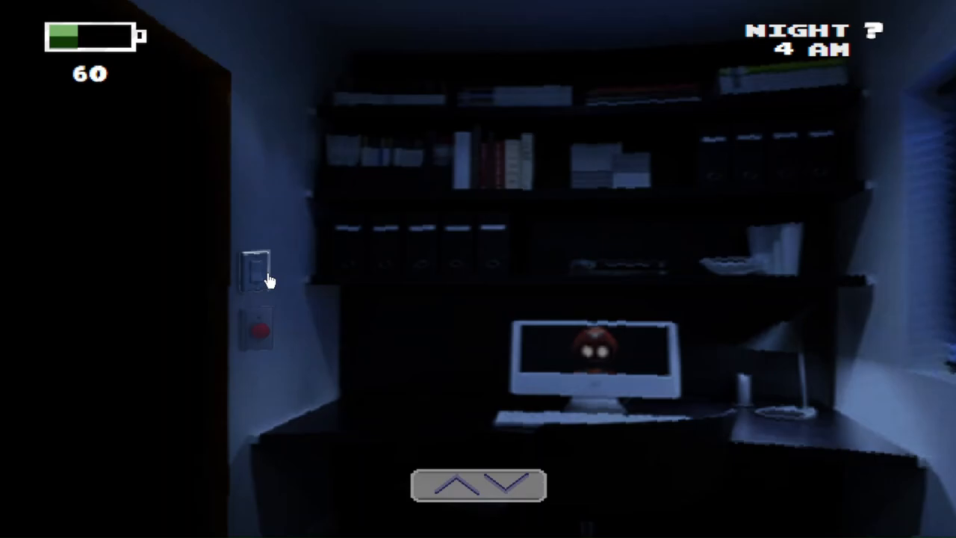
{"action": "left_click", "coordinate": [516, 487]}
Check Office Exit and Control Room feeds, then close the left door and flash the right window light
{"action": "left_click", "coordinate": [772, 457]}
{"action": "left_click", "coordinate": [897, 458]}
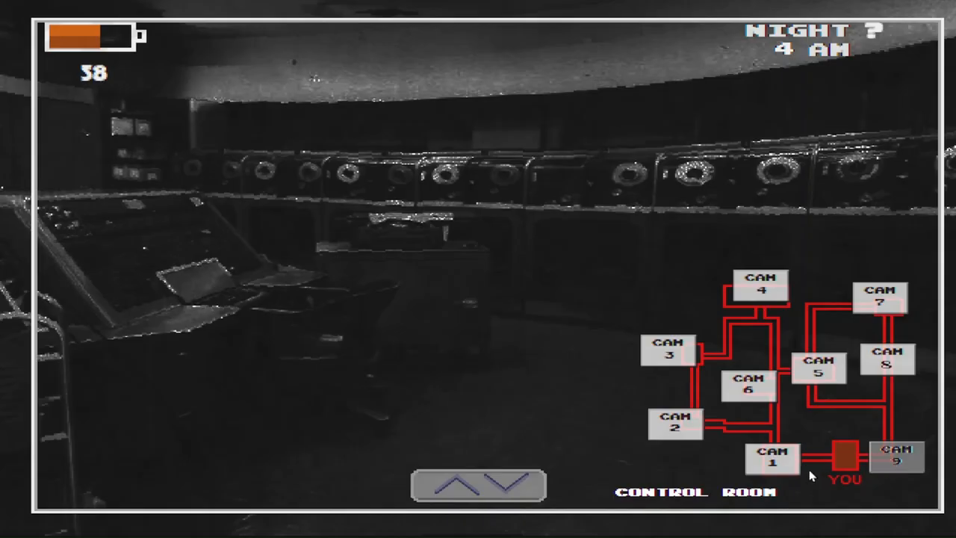
{"action": "left_click", "coordinate": [515, 487]}
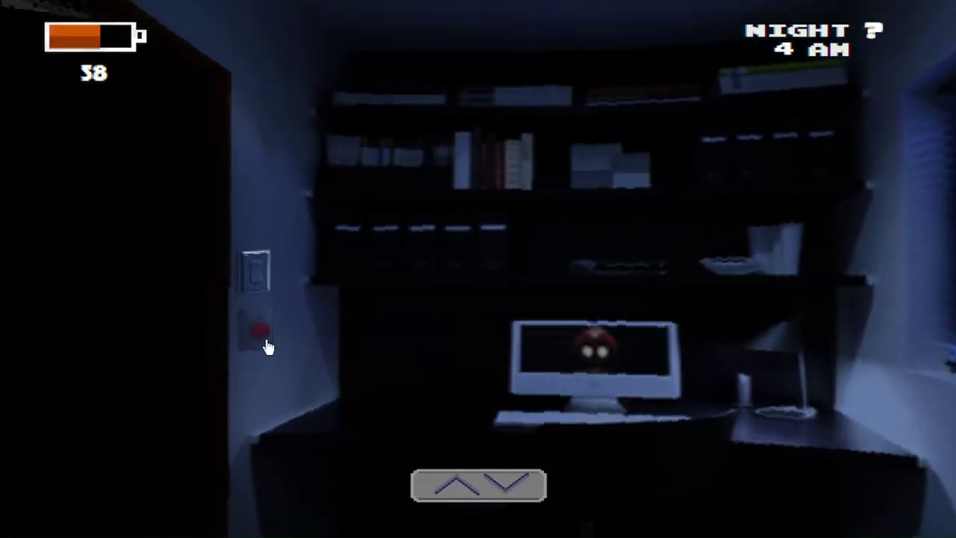
{"action": "left_click", "coordinate": [267, 345]}
{"action": "left_click", "coordinate": [854, 455]}
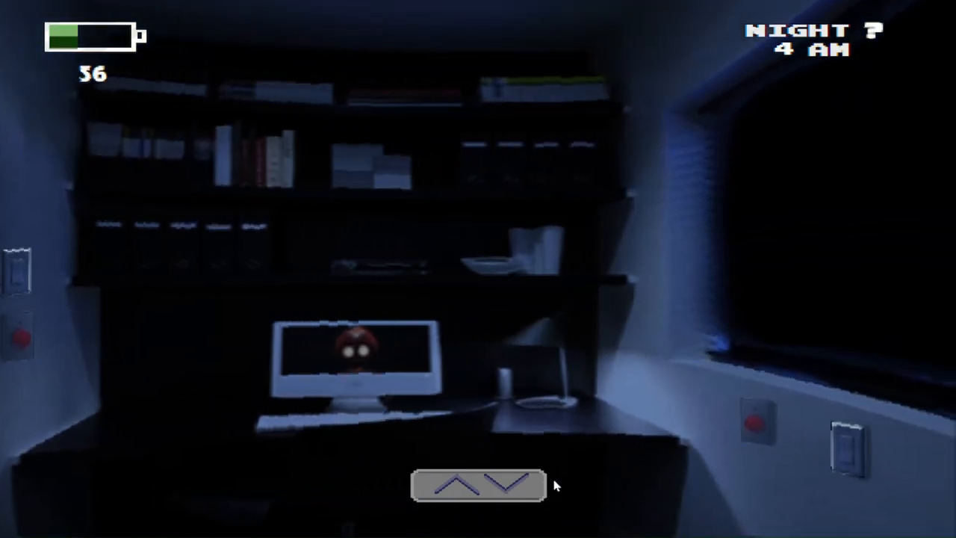
Raise the monitor to recheck Control Room and Office Exit, then drop it again
{"action": "left_click", "coordinate": [523, 486]}
{"action": "left_click", "coordinate": [770, 456]}
{"action": "left_click", "coordinate": [900, 455]}
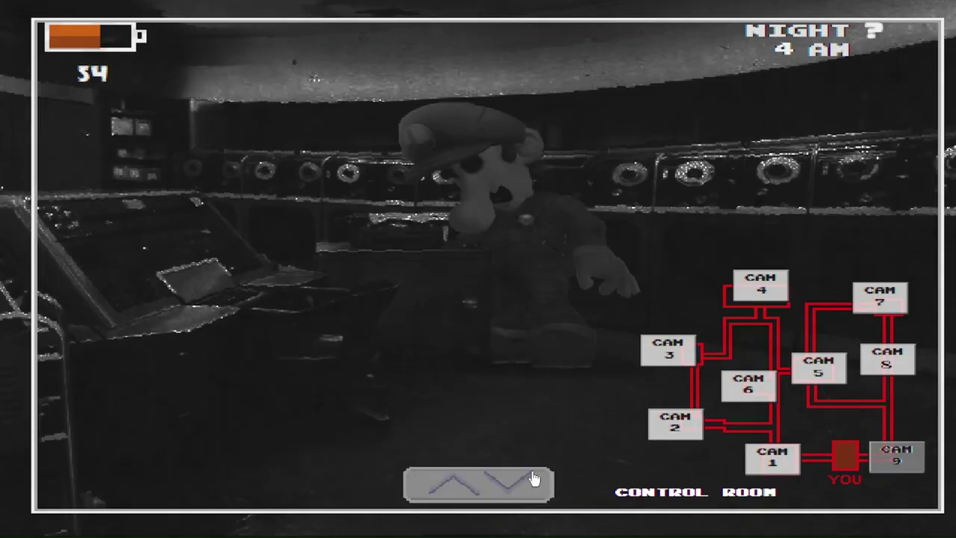
{"action": "left_click", "coordinate": [533, 478]}
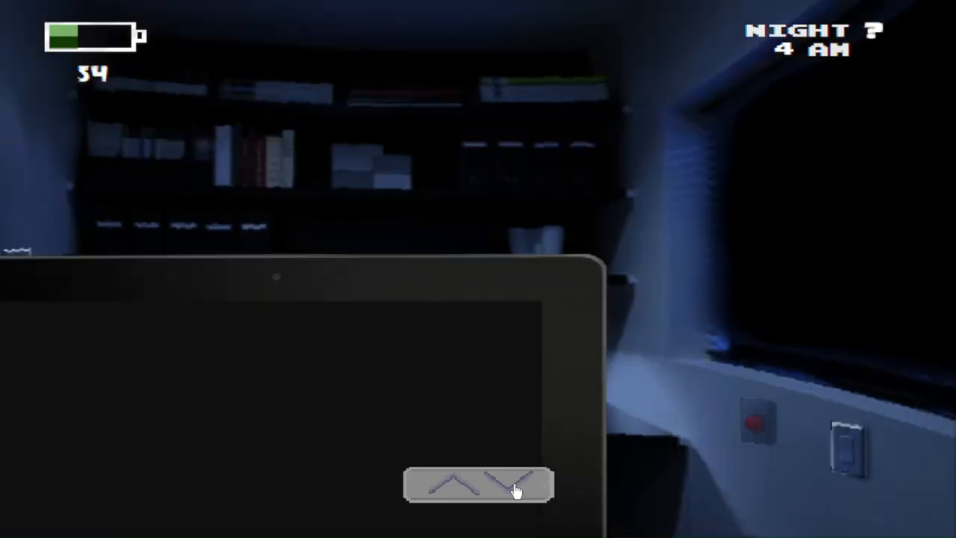
{"action": "left_click", "coordinate": [508, 504]}
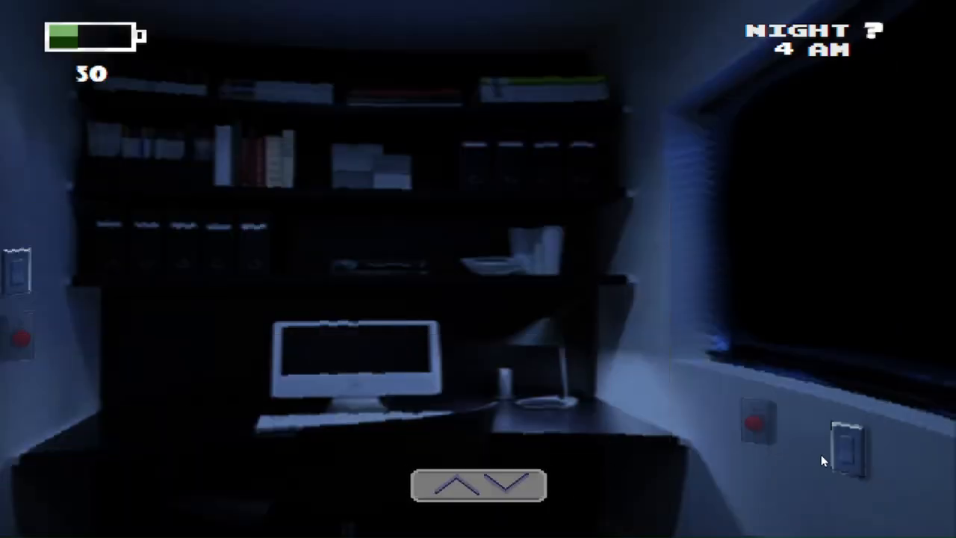
Repeatedly flick the monitor up and down, flashing the right window light in between, as 5 AM nears
{"action": "left_click", "coordinate": [423, 479]}
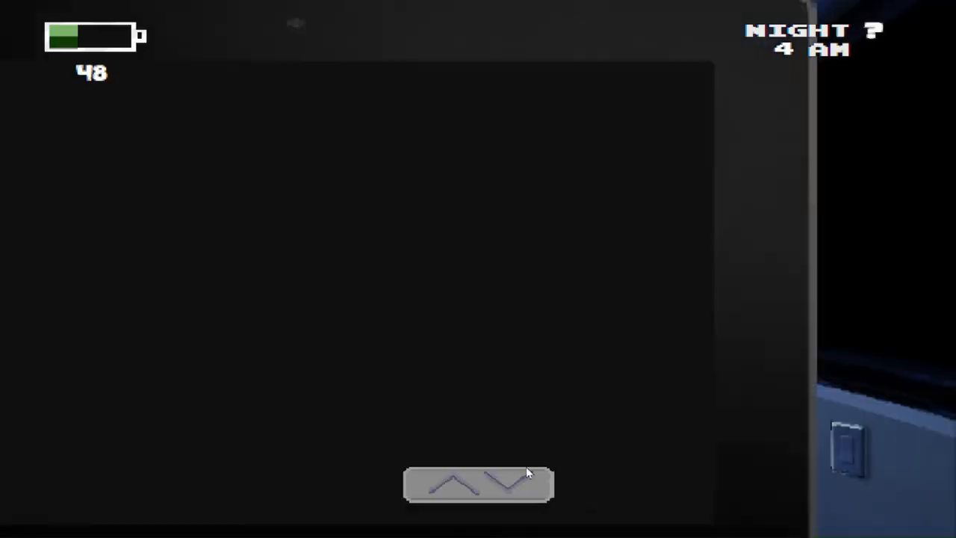
{"action": "left_click", "coordinate": [523, 478]}
{"action": "left_click", "coordinate": [500, 487]}
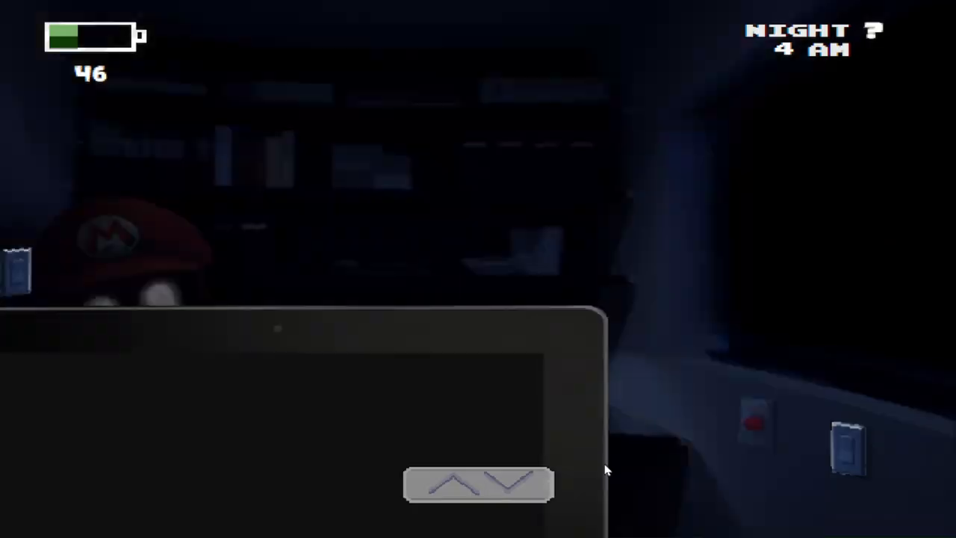
{"action": "left_click", "coordinate": [493, 485]}
{"action": "left_click", "coordinate": [516, 500]}
{"action": "left_click", "coordinate": [859, 449]}
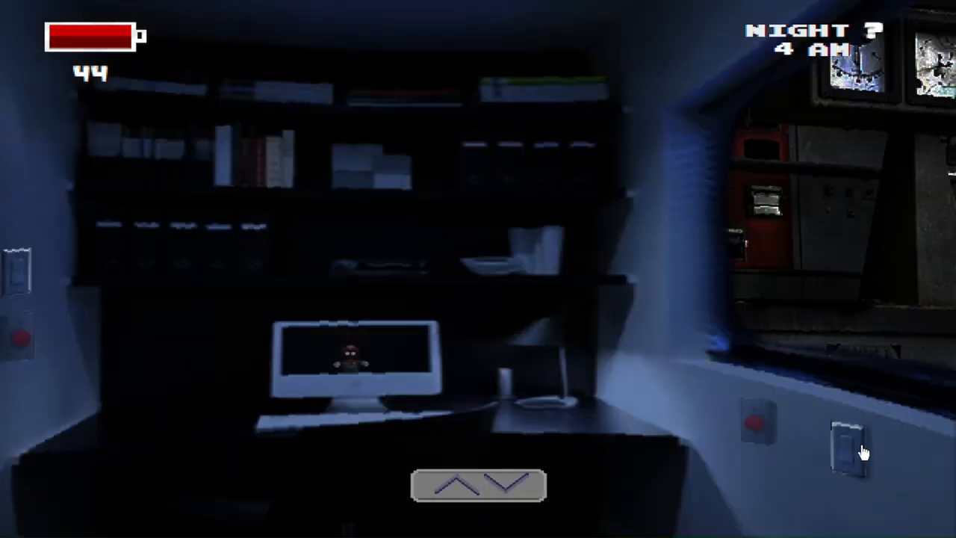
{"action": "left_click", "coordinate": [527, 497]}
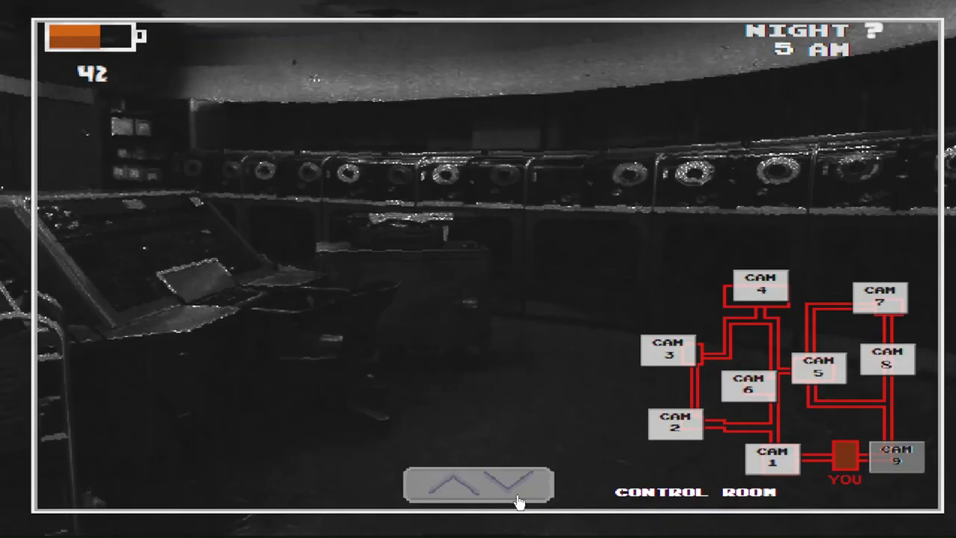
{"action": "left_click", "coordinate": [519, 501]}
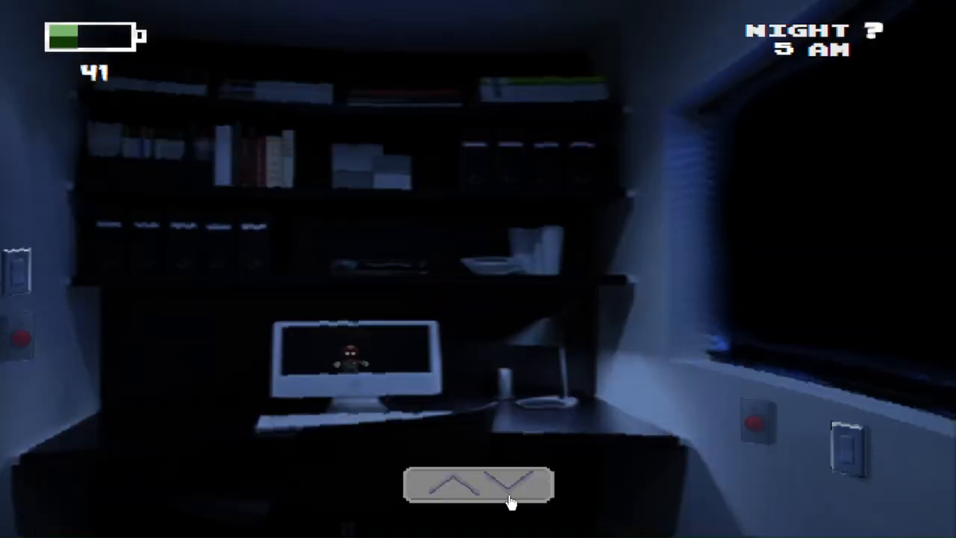
{"action": "left_click", "coordinate": [511, 500]}
{"action": "left_click", "coordinate": [500, 486]}
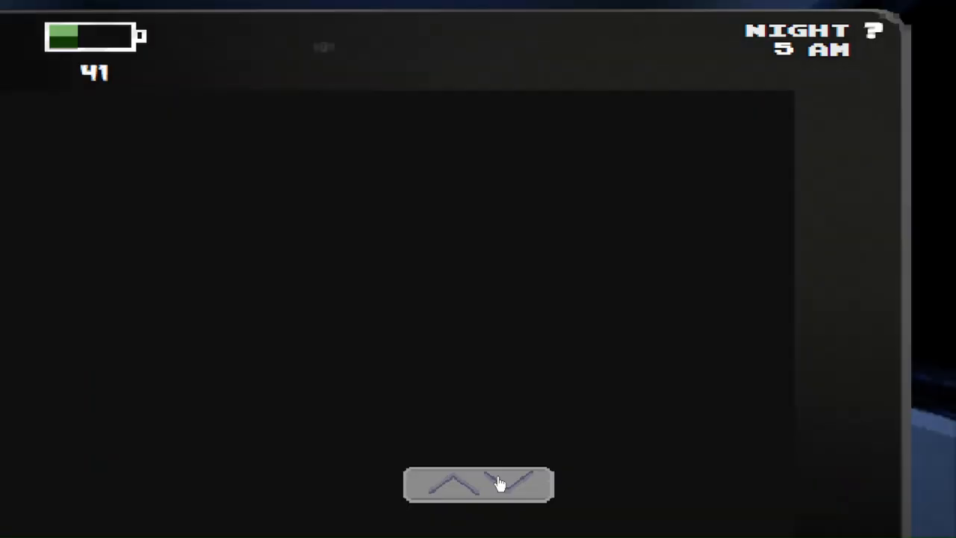
Shut the right window, toggle and re-shut the left door, then seal the right window again
{"action": "left_click", "coordinate": [889, 436]}
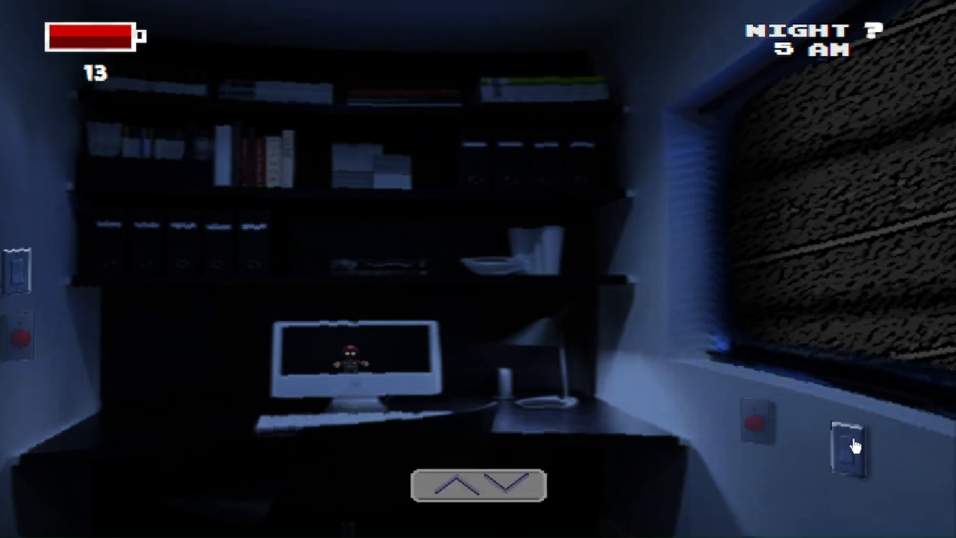
{"action": "left_click", "coordinate": [754, 423]}
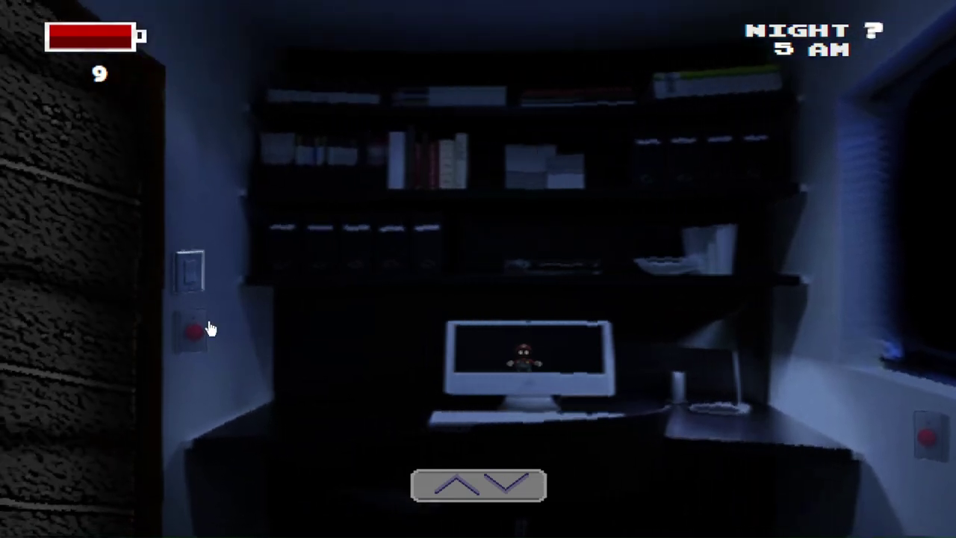
{"action": "left_click", "coordinate": [209, 328]}
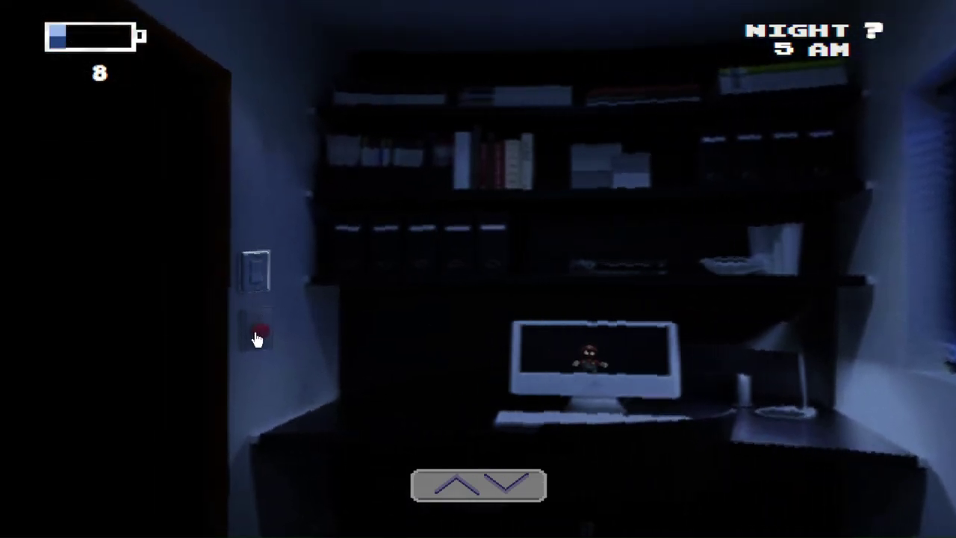
{"action": "left_click", "coordinate": [256, 338]}
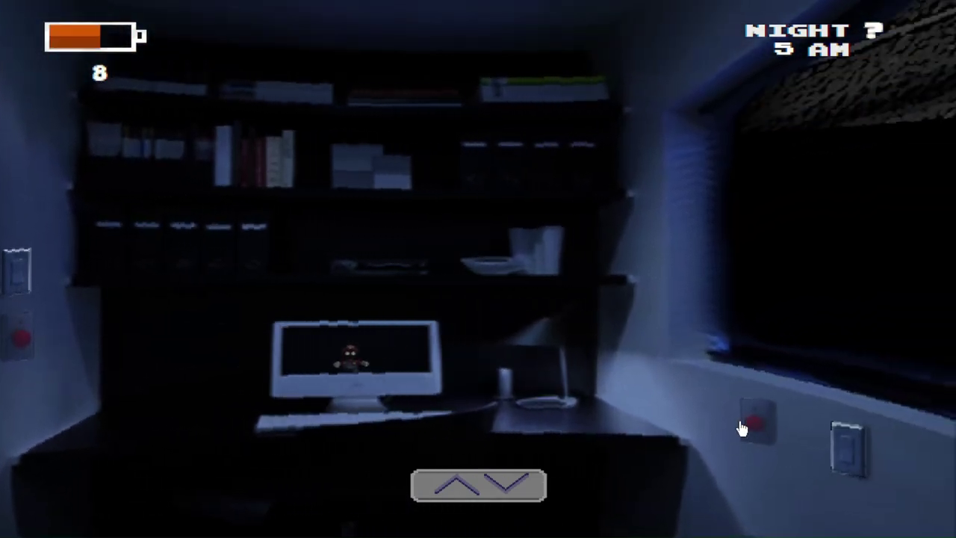
{"action": "left_click", "coordinate": [751, 425]}
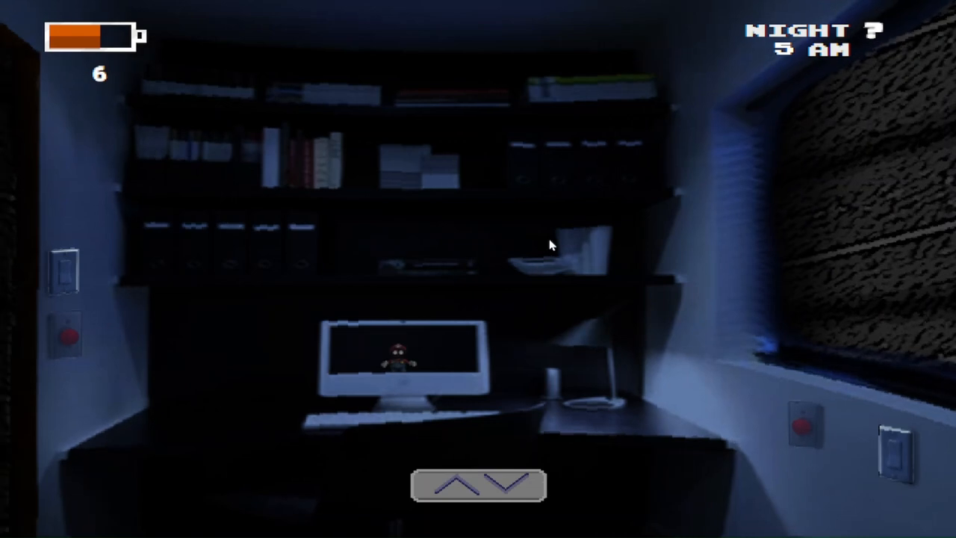